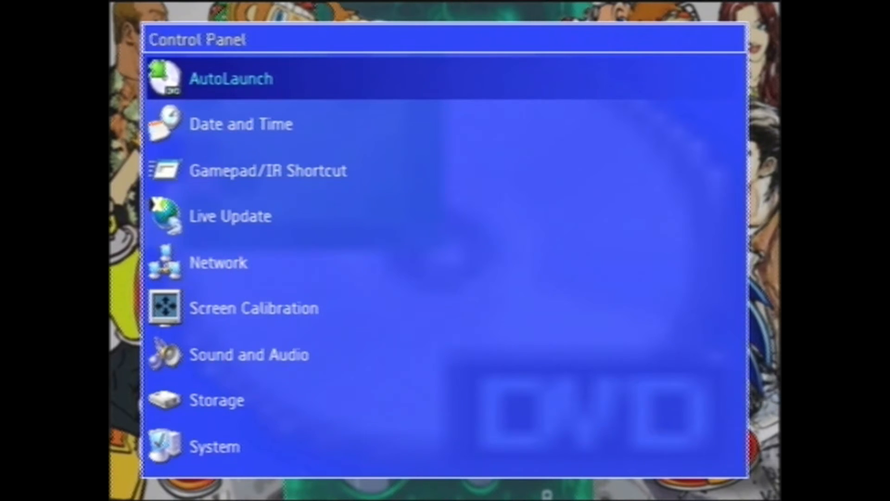
- Open the Network settings from the Xbox dashboard's control panel
key("Down")
key("Down")
key("Down")
- Examine the Xbox's connection type, IP address, subnet mask and gateway in the network settings
key("Down")
key("Return")
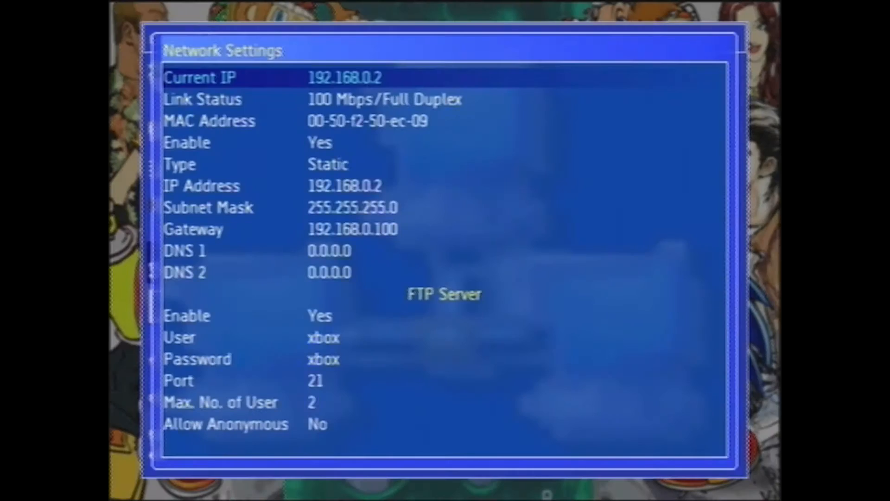
key("Down")
key("Down")
key("Down")
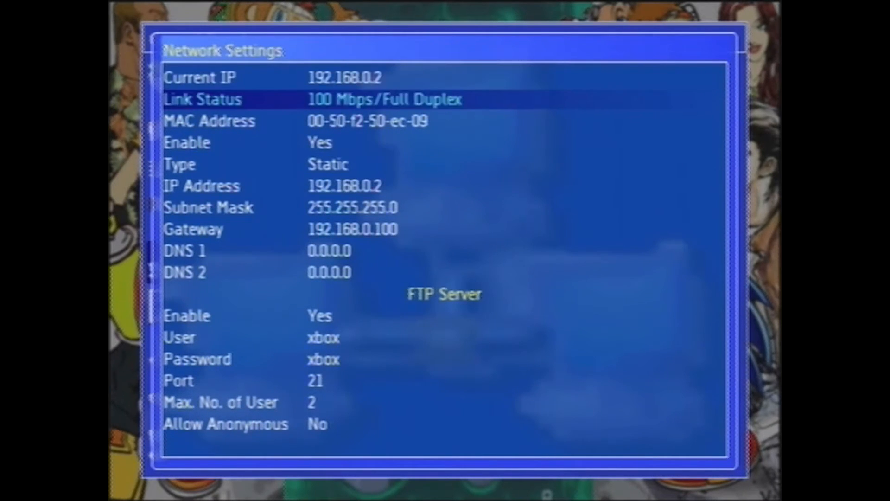
key("Down")
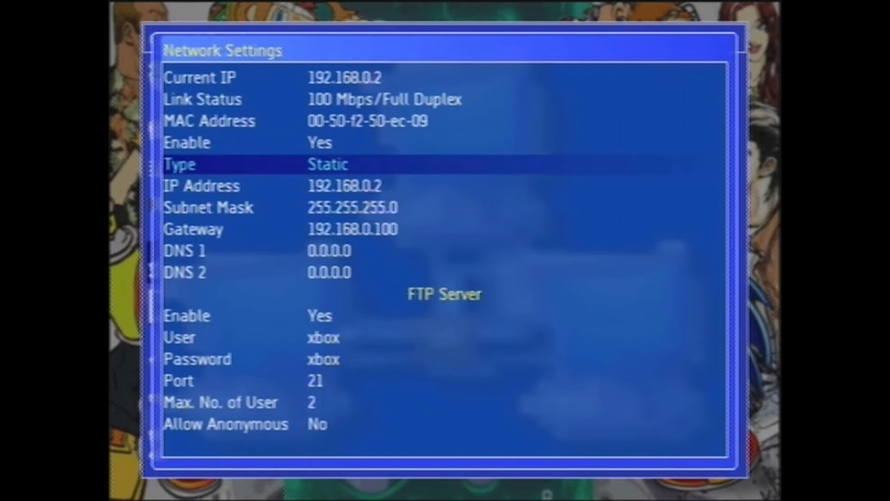
key("Down")
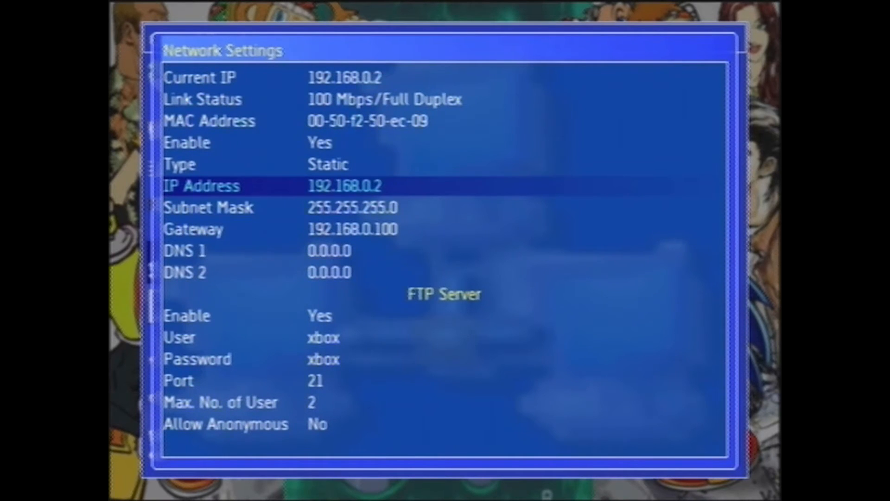
key("Down")
key("Down")
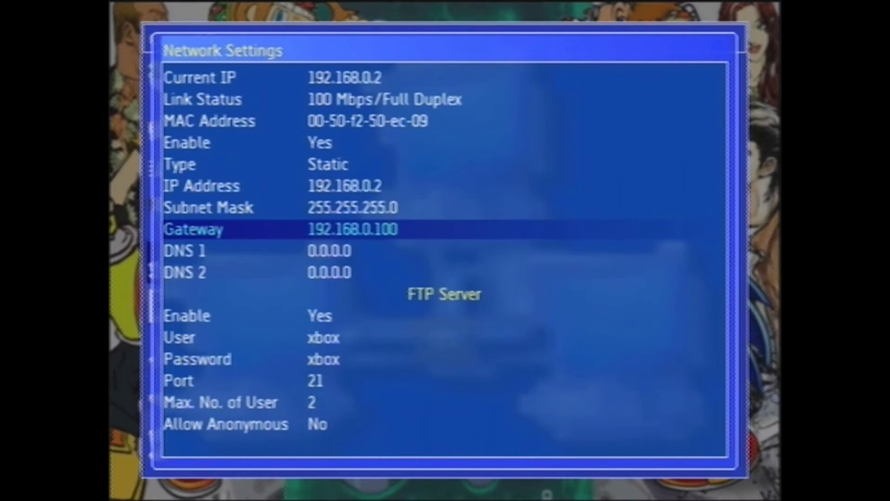
- Review the FTP server settings, including its enabled state, user, password, port and passive port range
key("Down")
key("Down")
key("Down")
key("Down")
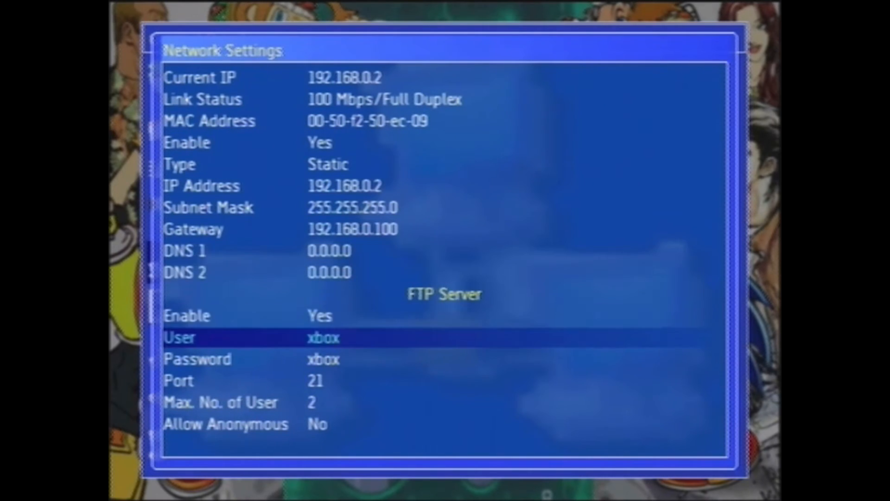
key("Up")
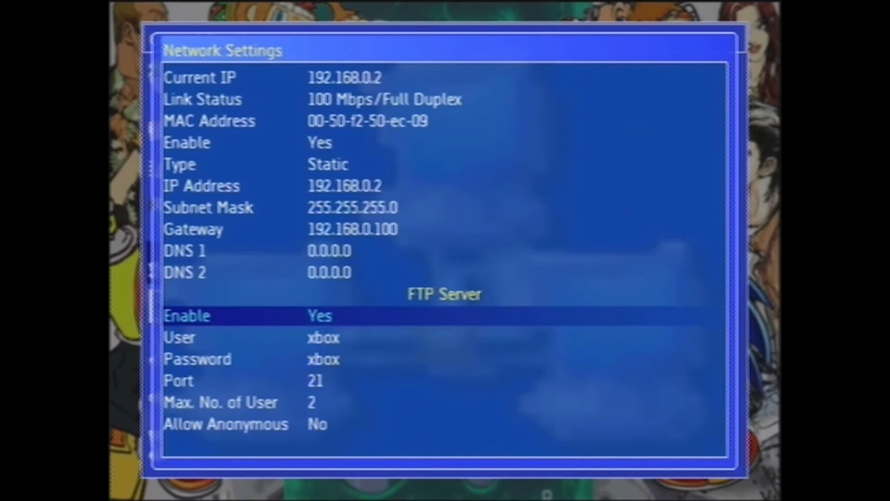
key("Down")
key("Down")
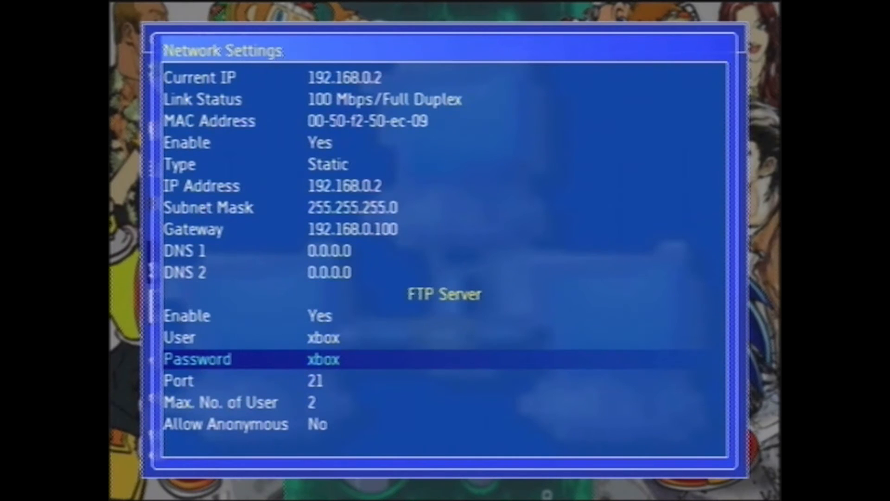
key("Down")
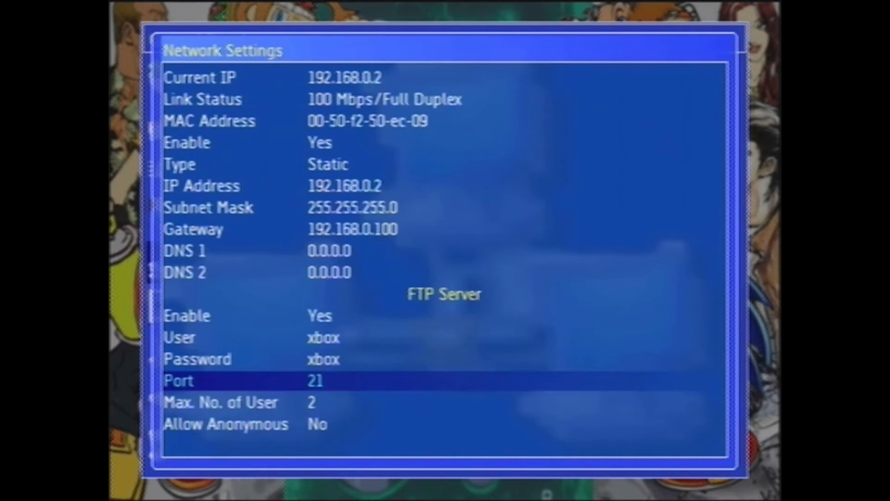
key("Down")
- Save the Xbox network settings and return to the dashboard's main menu
key("Down")
key("Down")
key("Down")
key("Down")
key("Down")
key("Down")
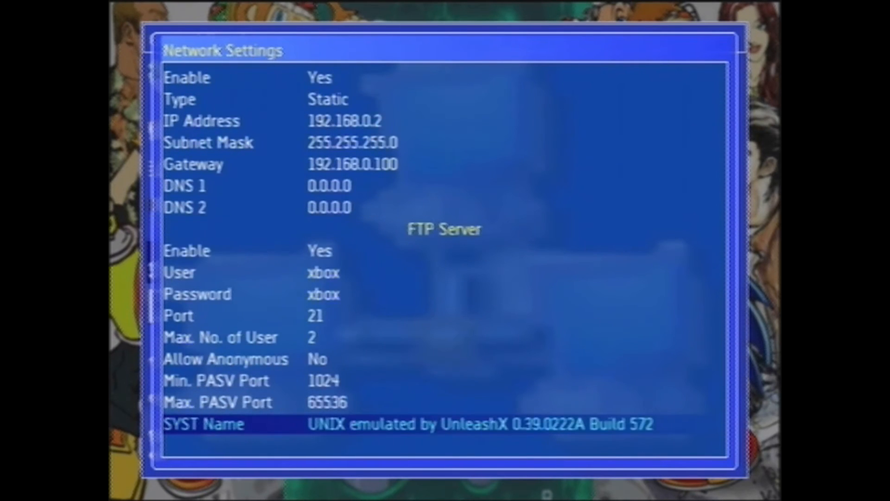
key("Down")
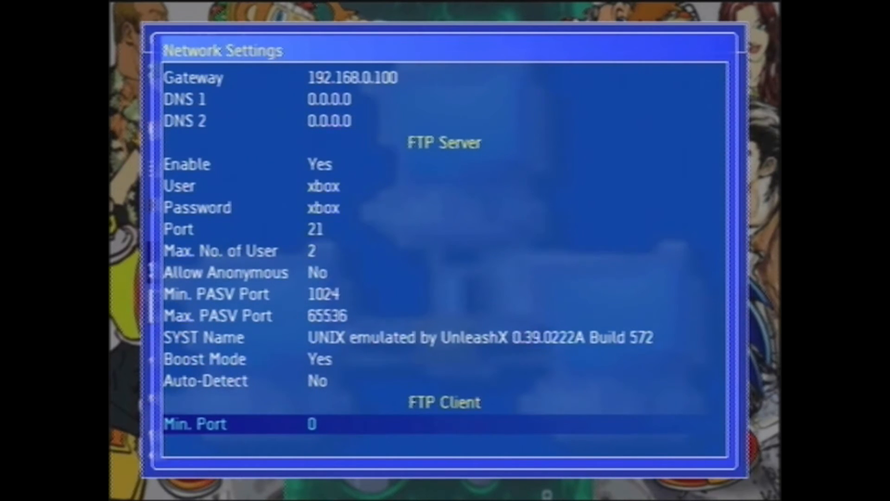
key("Down")
key("Down")
key("Down")
key("Down")
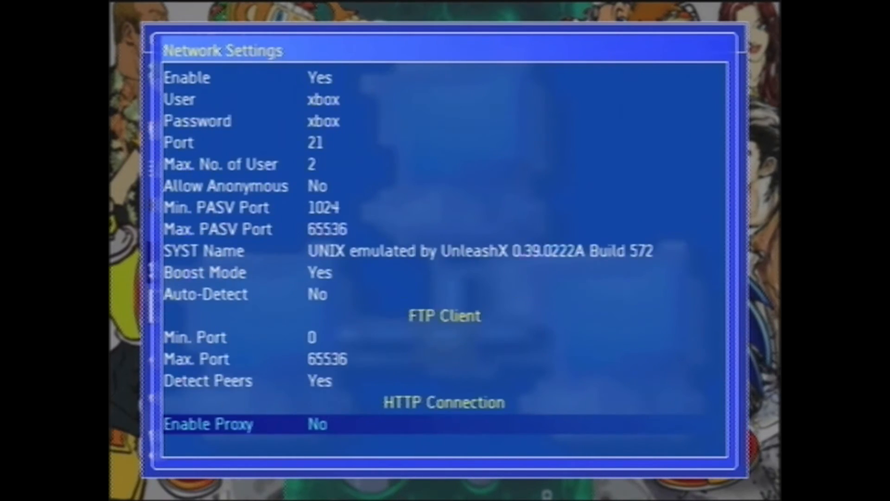
key("Down")
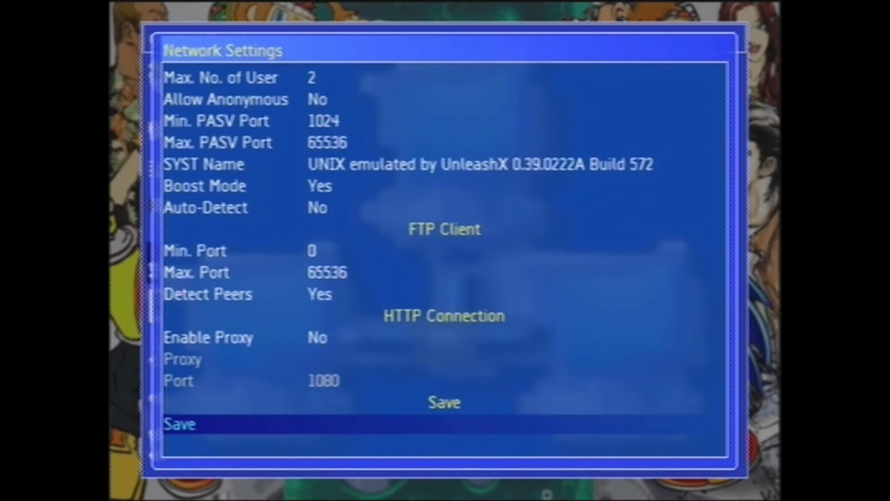
key("Return")
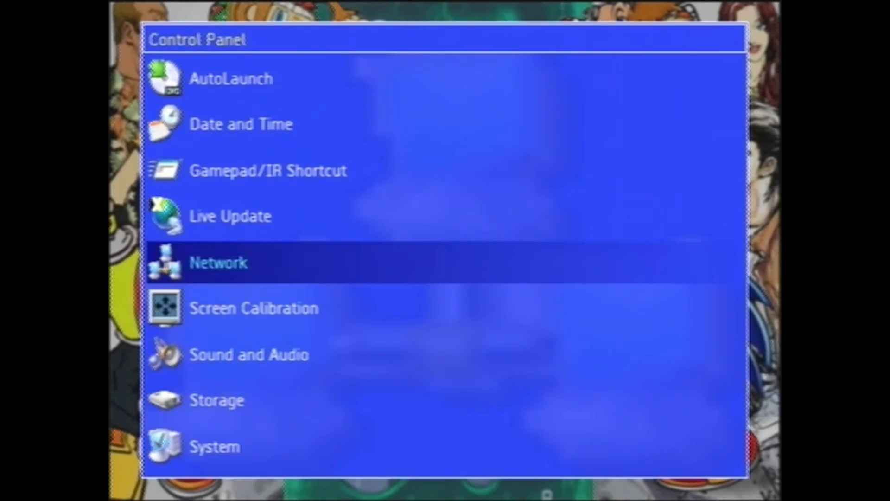
key("Escape")
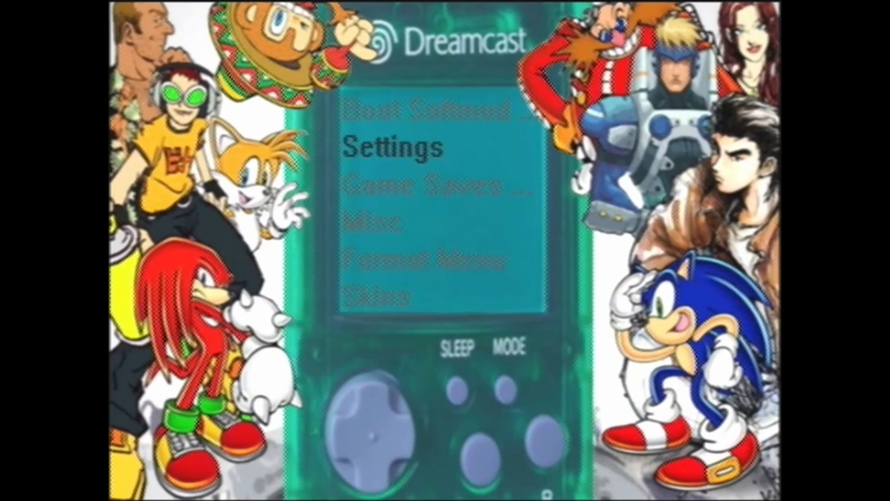
key("Up")
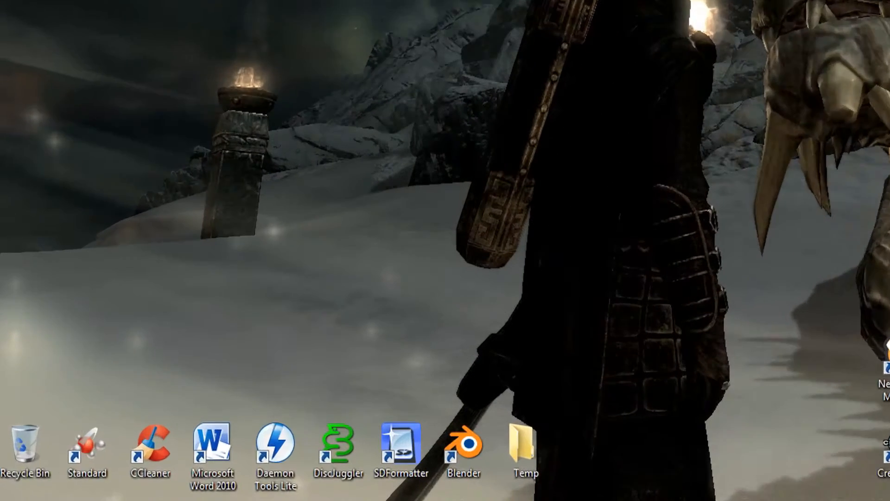
- Switch to the Windows PC, search for "network connections" and open the Network Connections window
key("super")
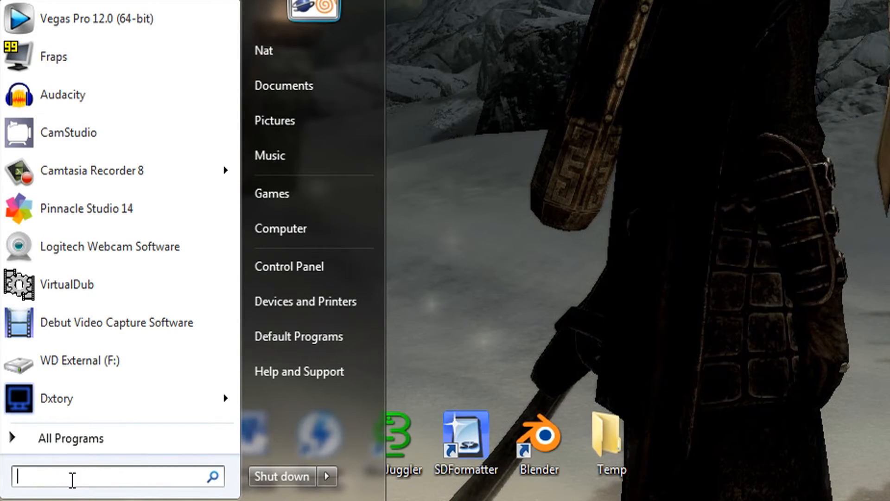
type("network")
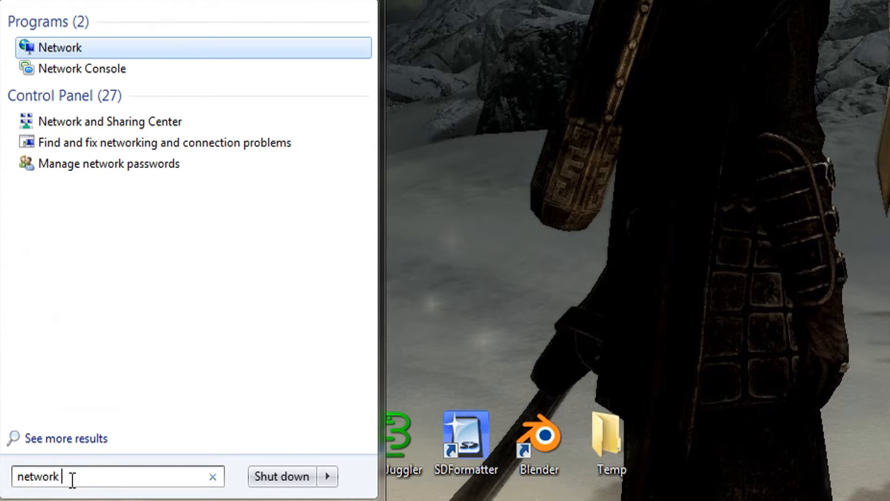
type(" confi")
key("BackSpace")
key("BackSpace")
key("BackSpace")
key("BackSpace")
key("BackSpace")
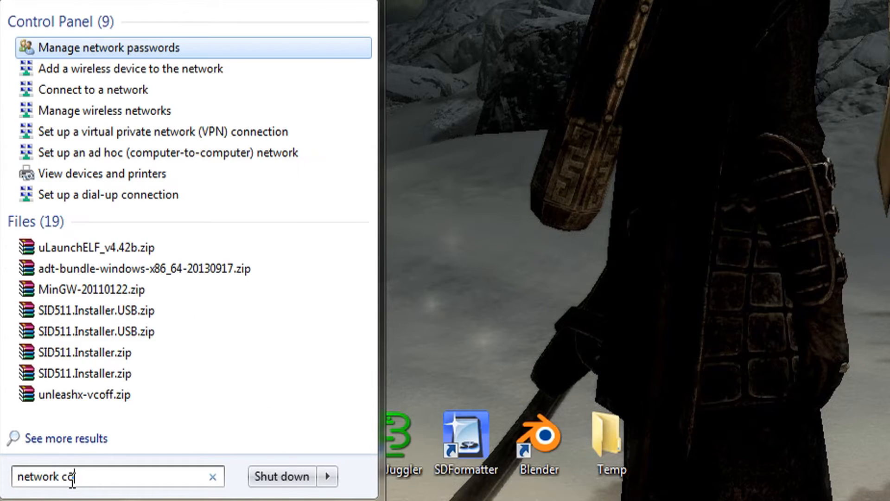
type("connectio")
type("n")
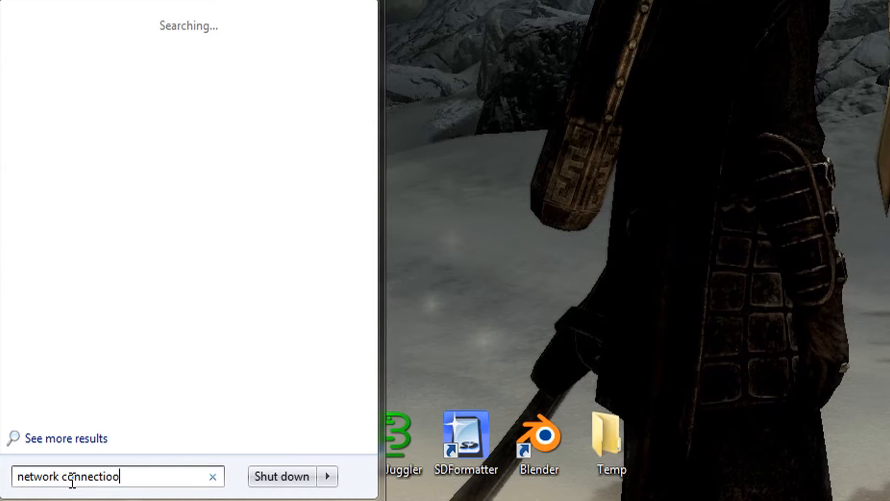
key("BackSpace")
key("BackSpace")
type("ons")
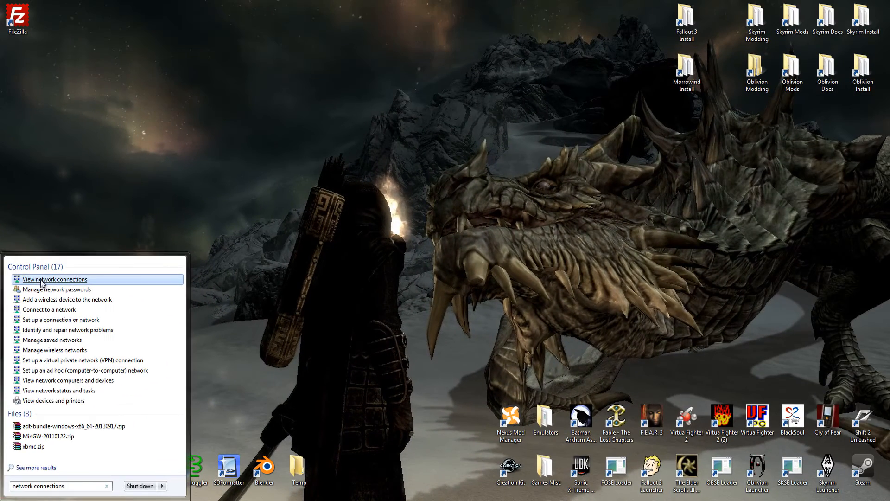
left_click(41, 280)
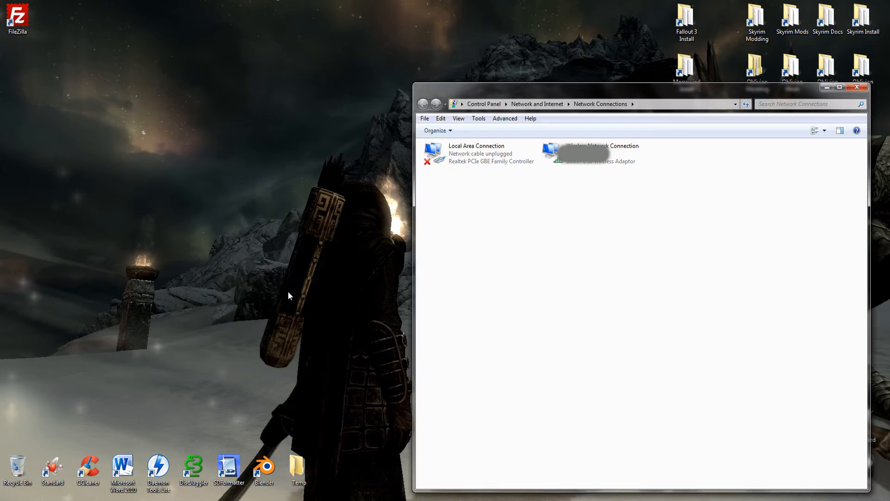
- Open the Internet Protocol Version 4 (TCP/IPv4) properties of the Local Area Connection
left_click(448, 166)
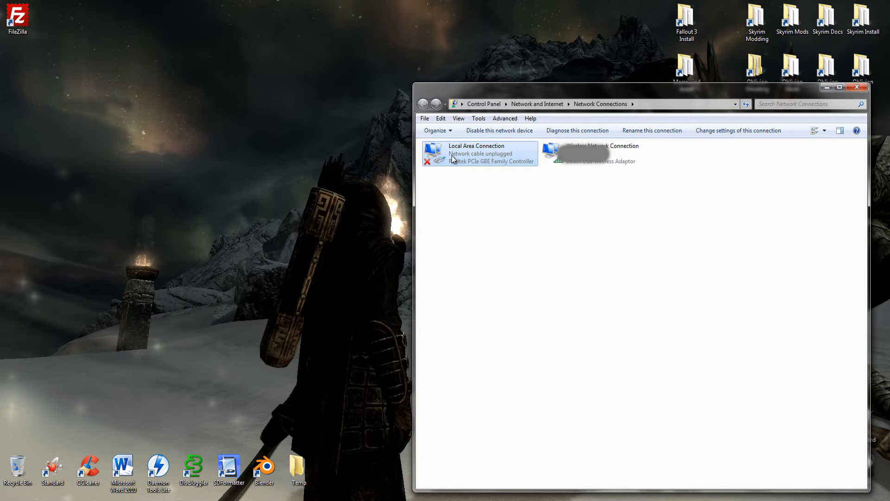
right_click(452, 159)
left_click(483, 246)
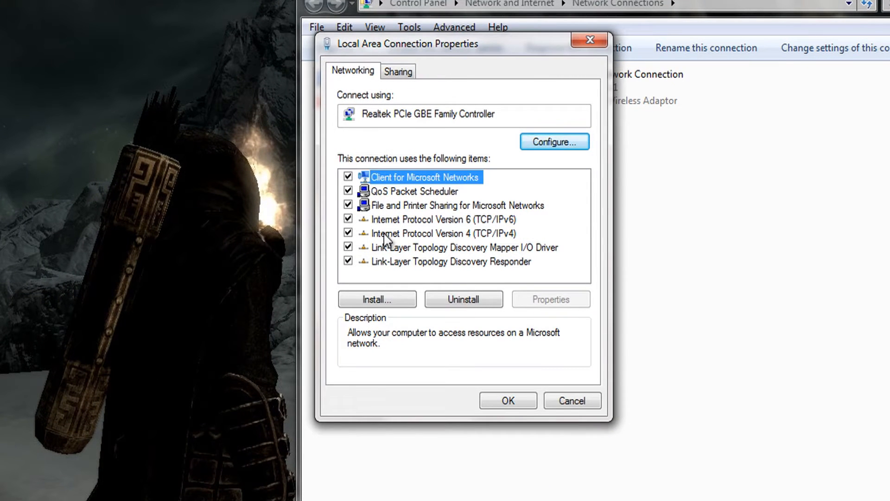
left_click(386, 234)
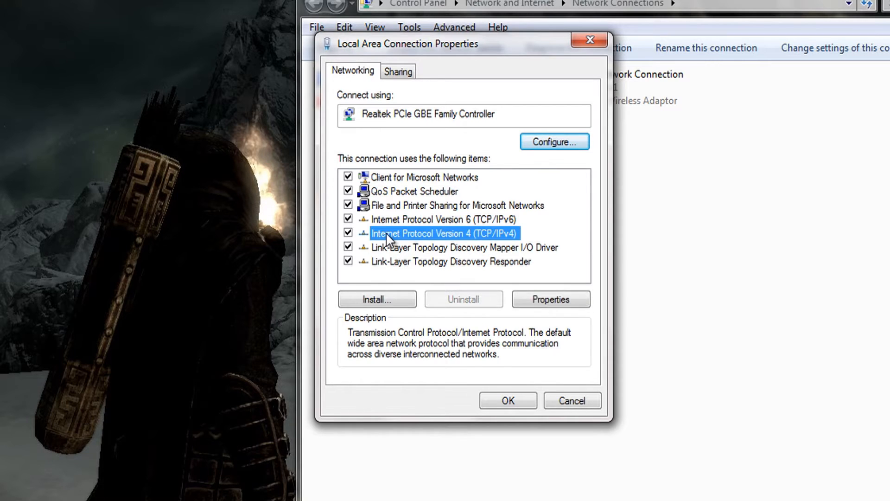
left_click(547, 301)
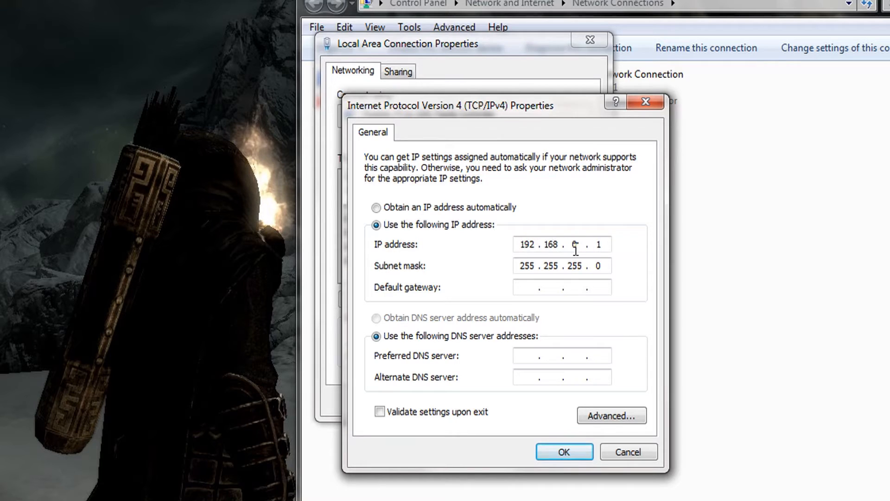
- Confirm the static IP address 192.168.0.1 with subnet mask 255.255.255.0 and close the connection properties and Network Connections
left_click_drag(517, 265, 535, 265)
left_click(605, 266)
left_click(558, 448)
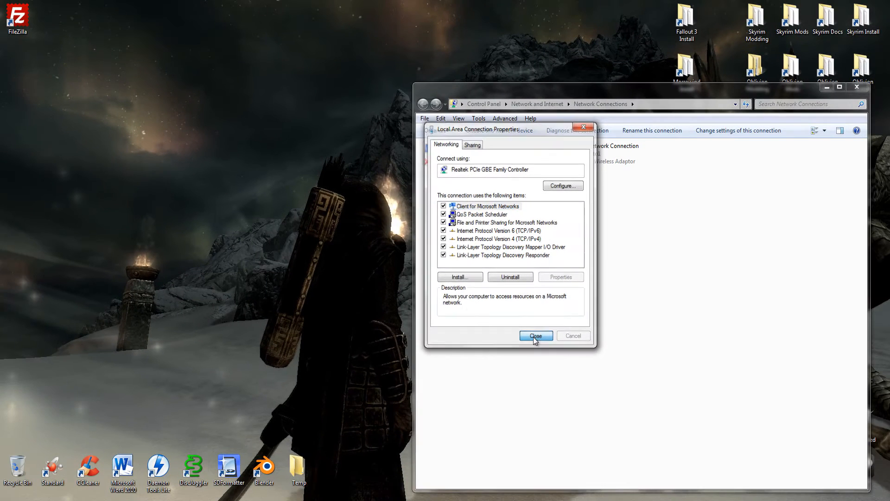
left_click(507, 401)
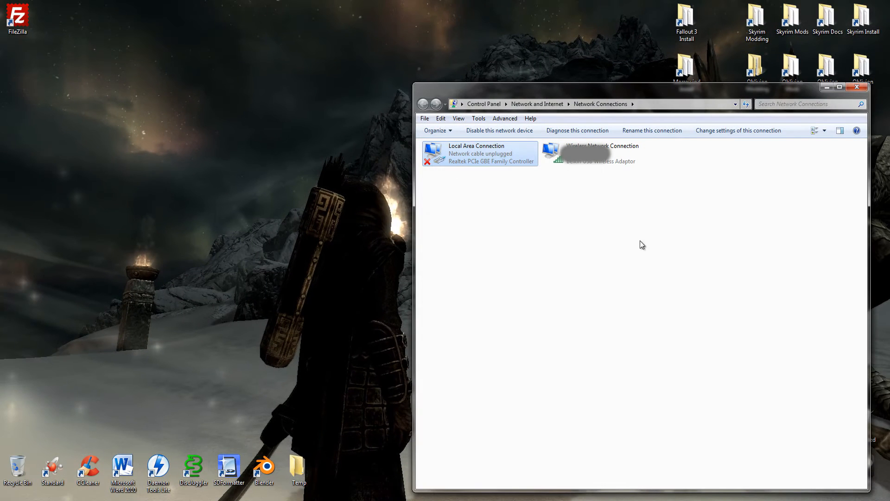
left_click(856, 87)
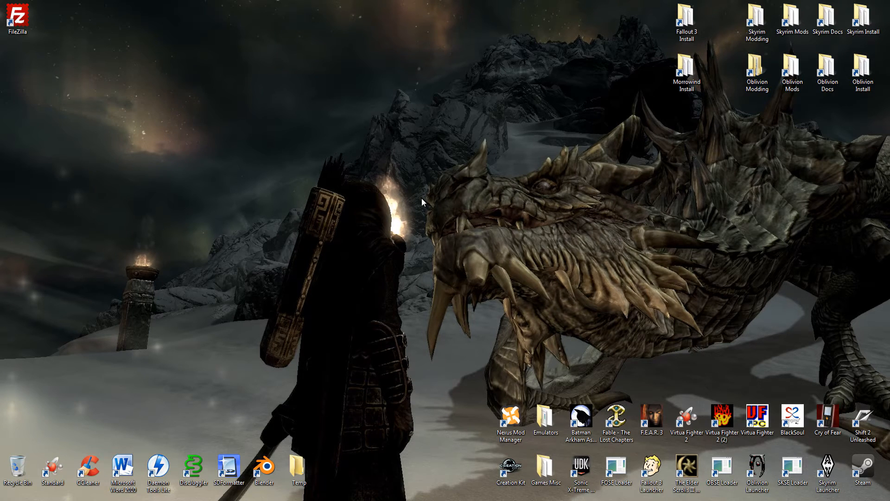
- Launch FileZilla and enter the Xbox's address 192.168.0.2 as the host
double_click(24, 18)
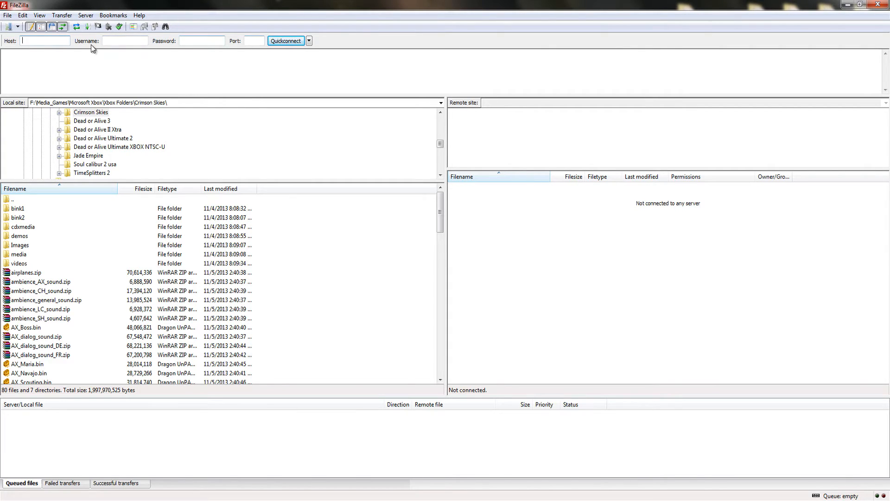
mouse_move(60, 42)
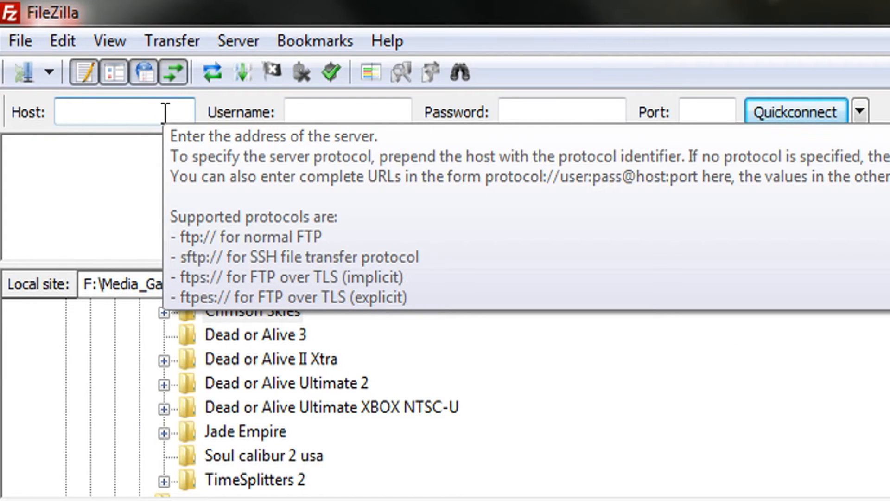
type("192.")
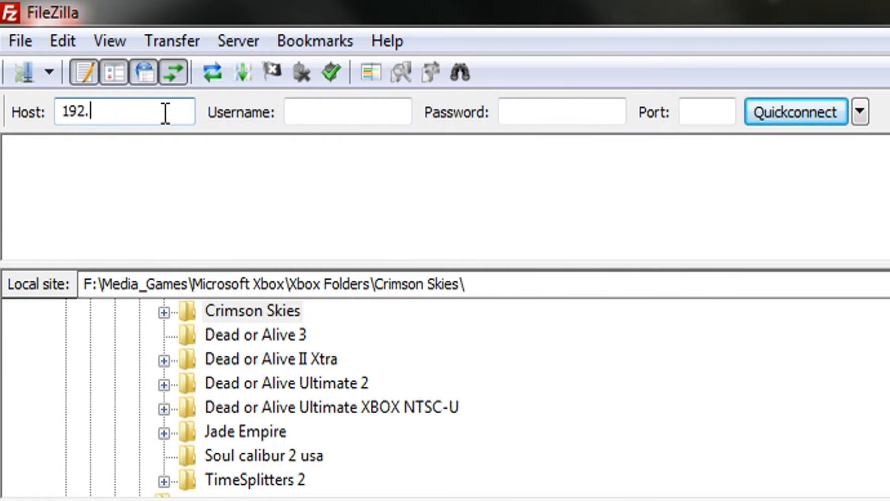
type("168.0.2")
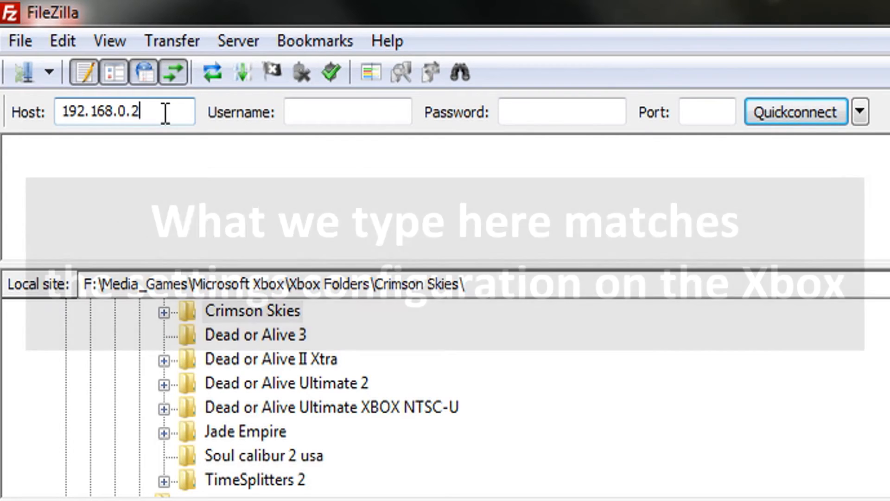
key("Tab")
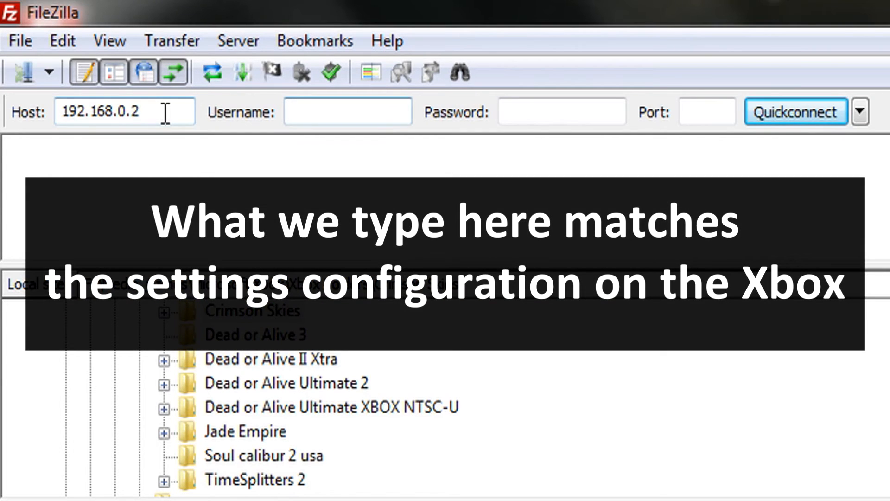
- Enter the username xbox and the FTP account password for the connection
type("xbox")
key("Tab")
type("xbox")
key("Tab")
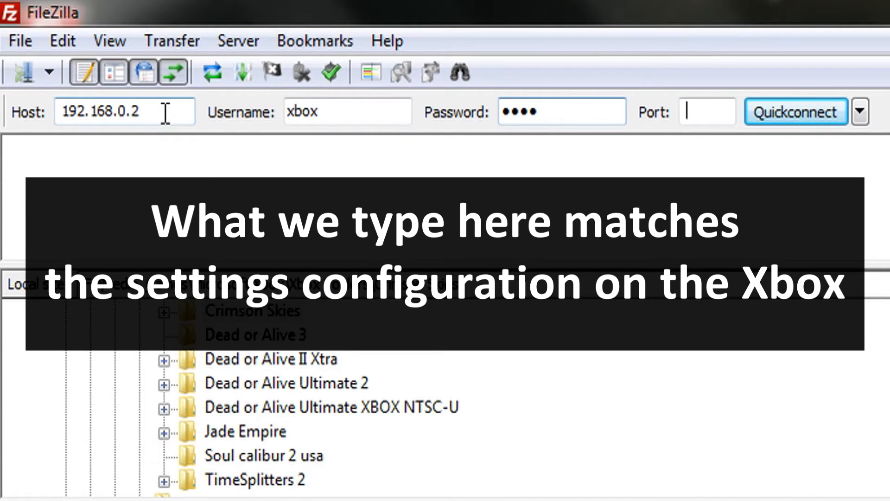
- Set the port to 21 and connect to the Xbox's FTP server
type("21")
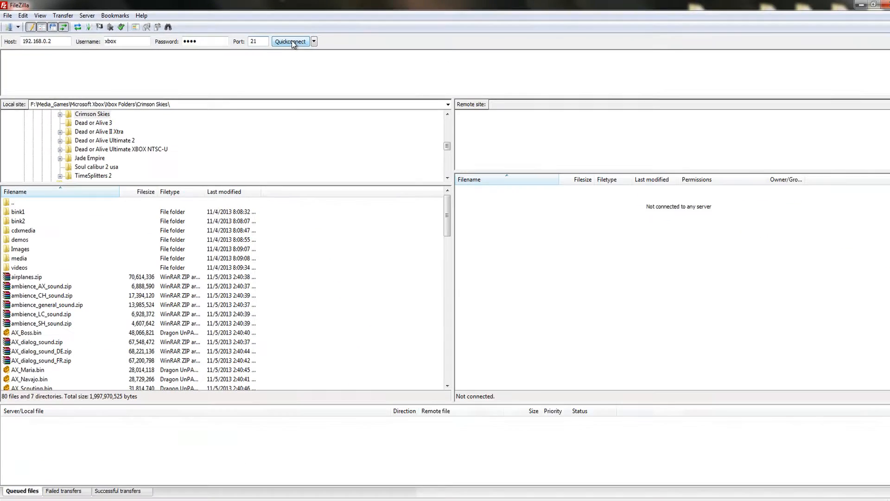
left_click(799, 112)
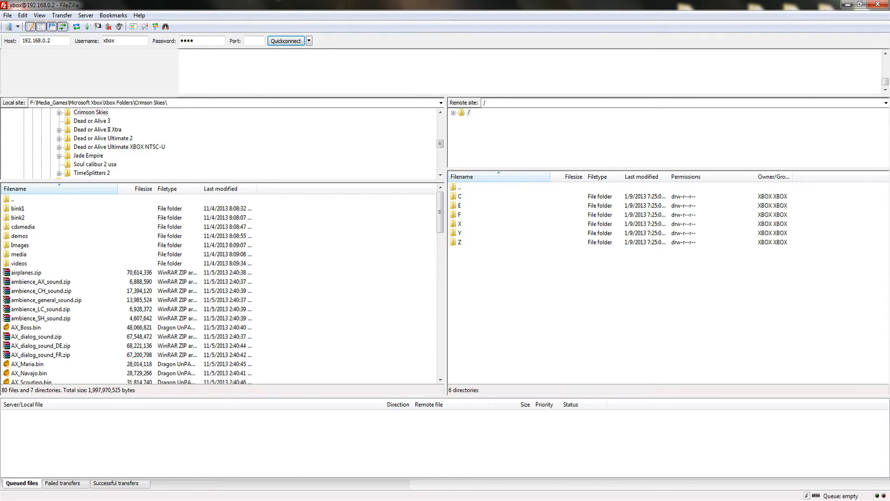
- Look inside the Xbox's F drive folder, return to the remote root directory and close FileZilla
left_click(458, 197)
left_click(459, 215)
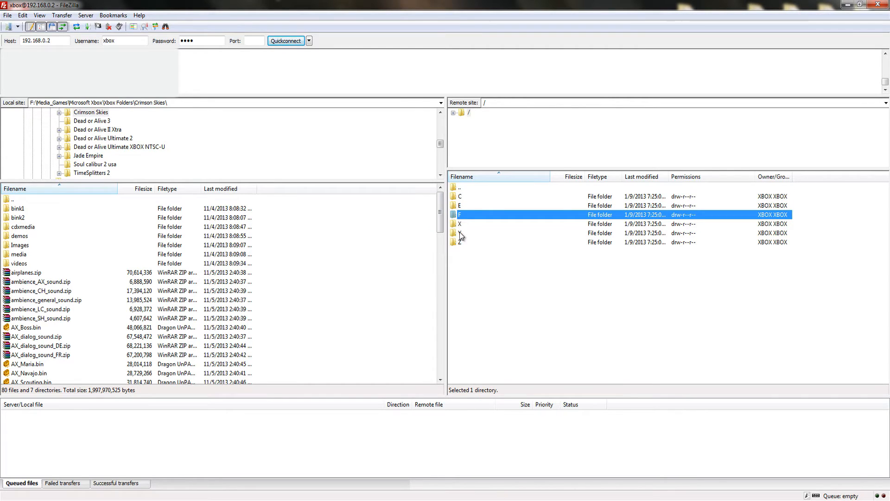
double_click(461, 216)
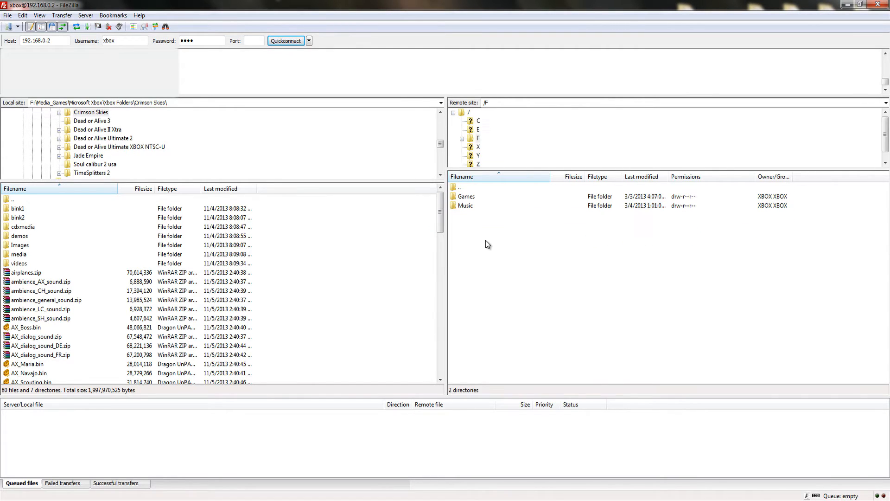
double_click(457, 186)
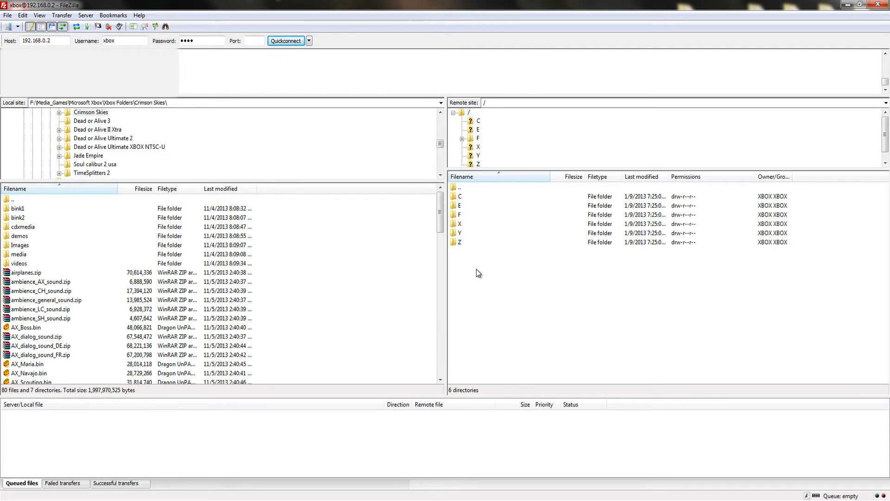
left_click(877, 5)
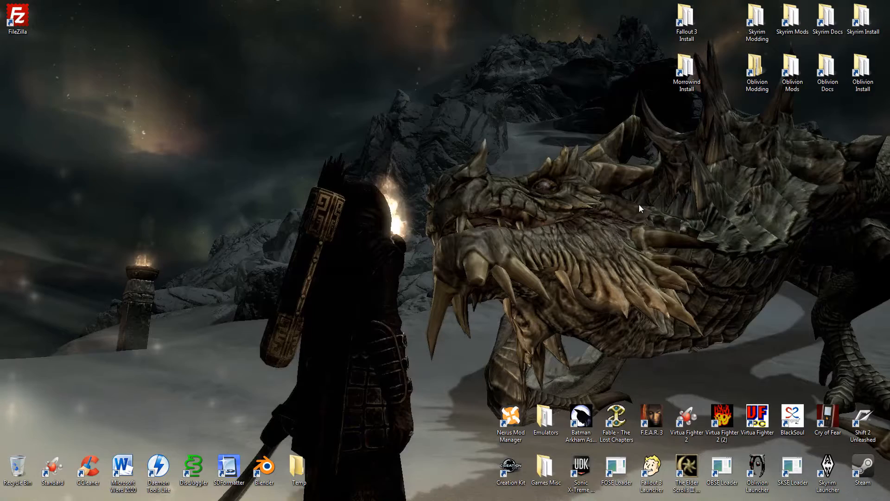
- Search Windows for "firewall" and open Windows Firewall
key("super")
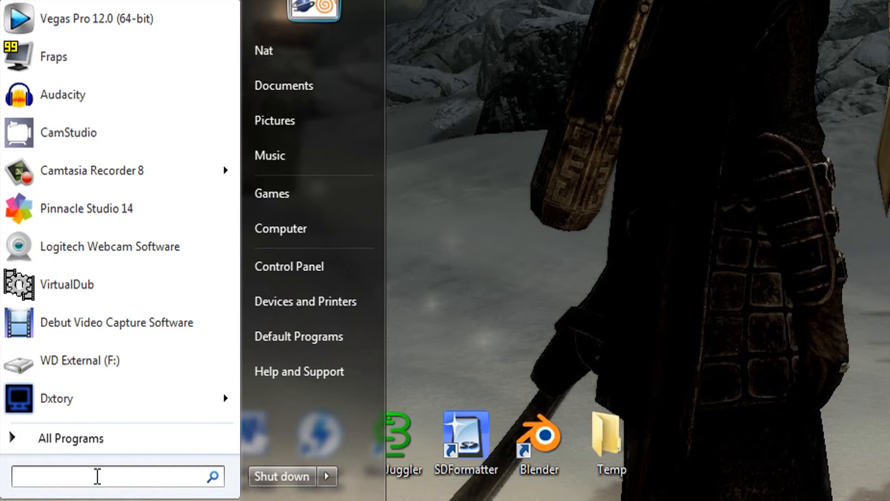
type("firewall")
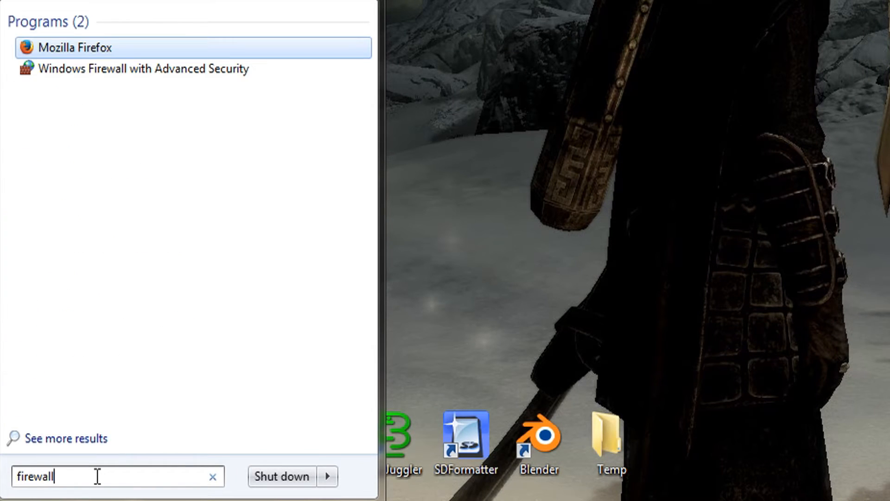
key("BackSpace")
key("BackSpace")
key("BackSpace")
key("BackSpace")
type("wall")
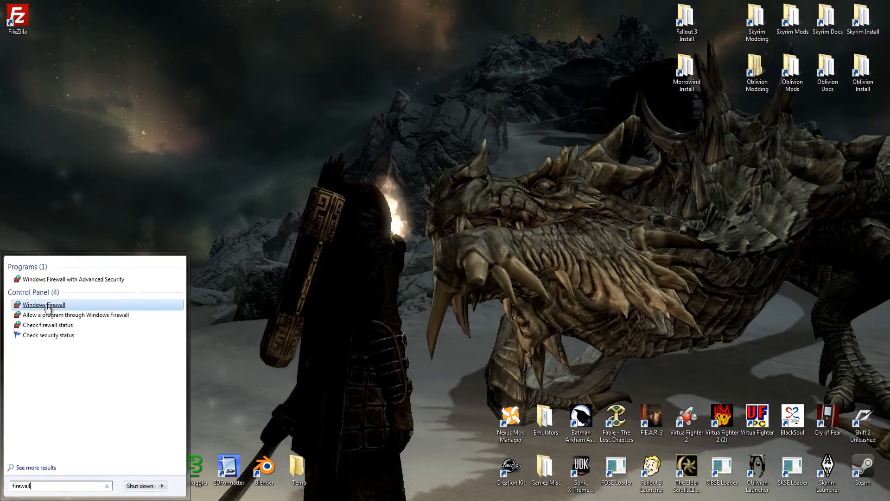
left_click(46, 306)
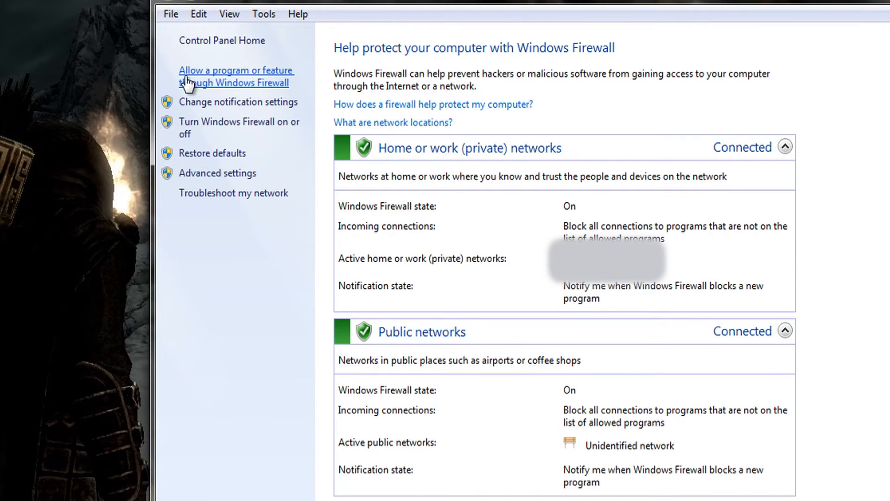
- Open the list of programs allowed through Windows Firewall and select the FileZilla FTP Client entry to check its network permissions
left_click(187, 82)
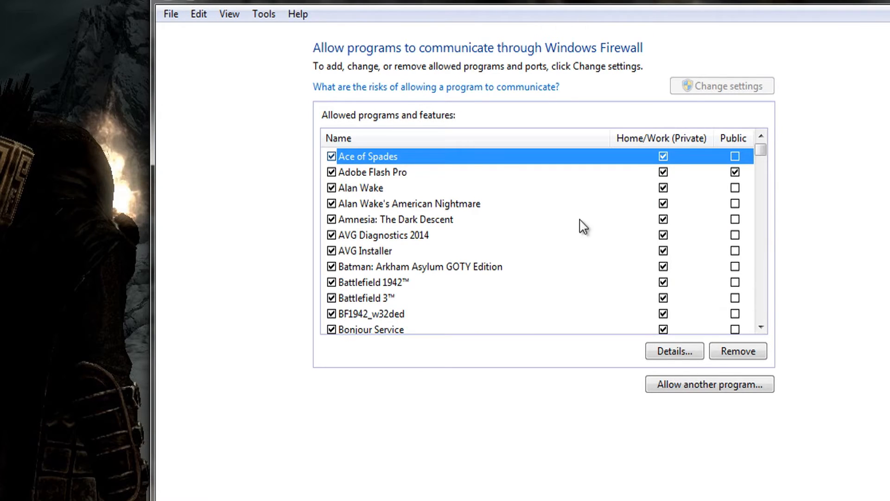
left_click_drag(760, 160, 755, 195)
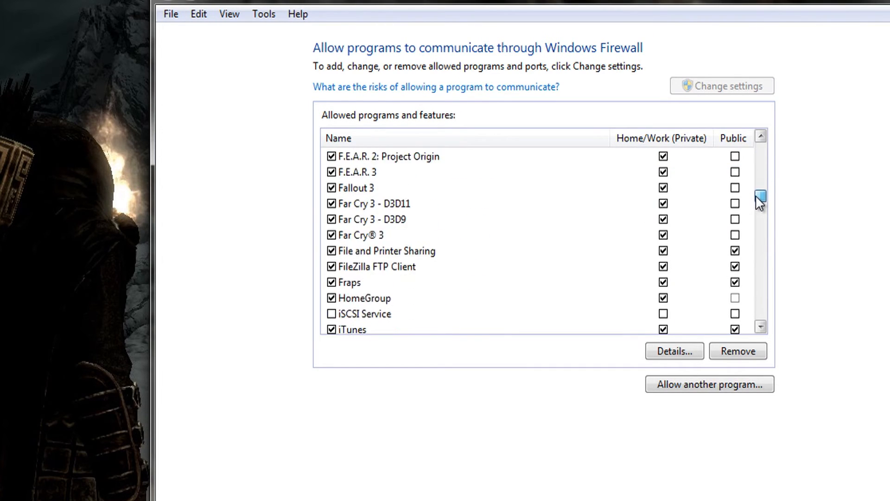
left_click(375, 267)
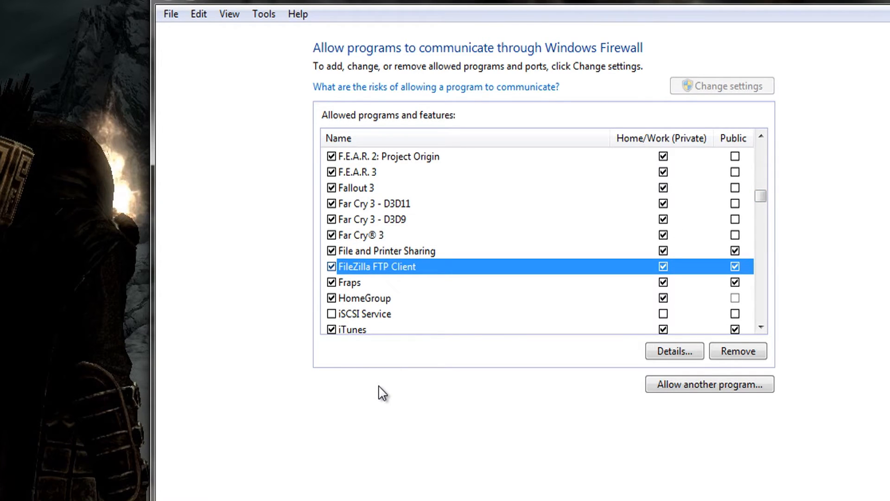
- Look through the Add a Program dialog, select NIF viewer, open and cancel the file browser, and close the dialog
left_click(672, 383)
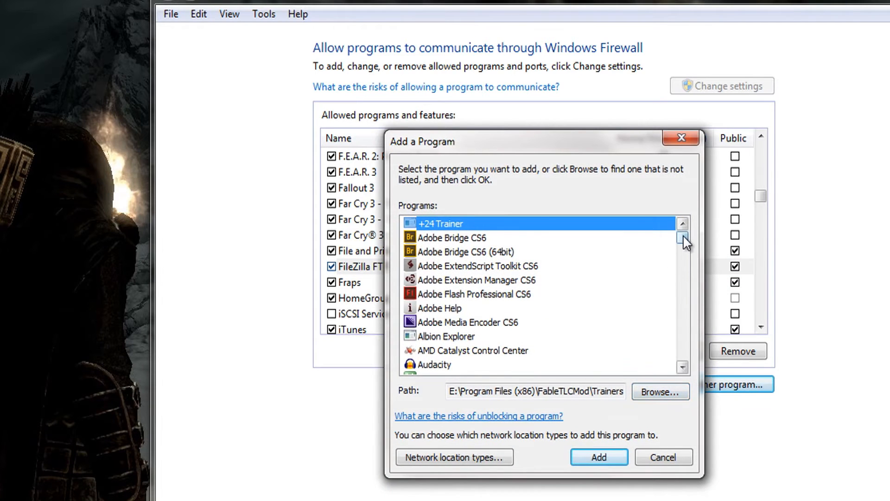
left_click_drag(683, 235, 682, 293)
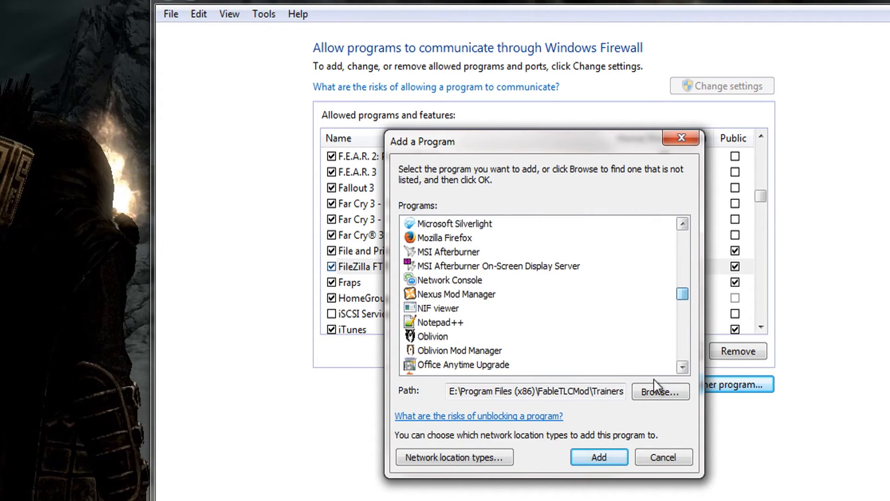
left_click(473, 309)
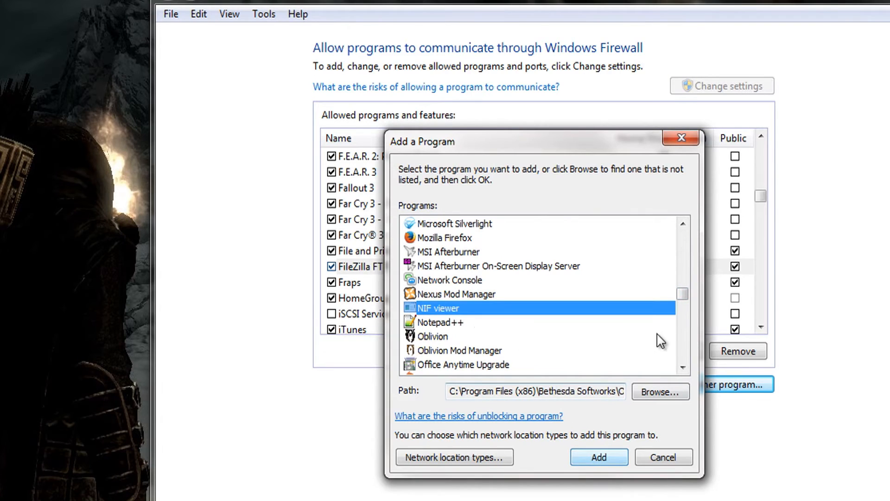
left_click_drag(681, 296, 675, 213)
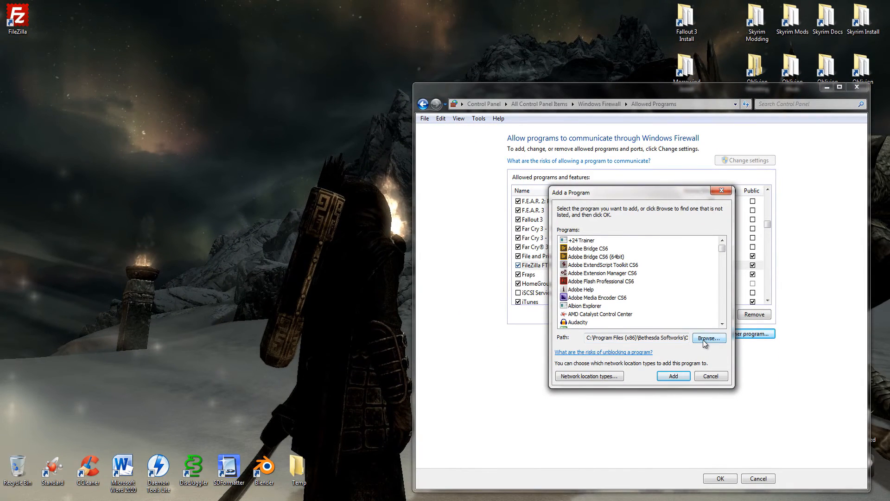
left_click(660, 392)
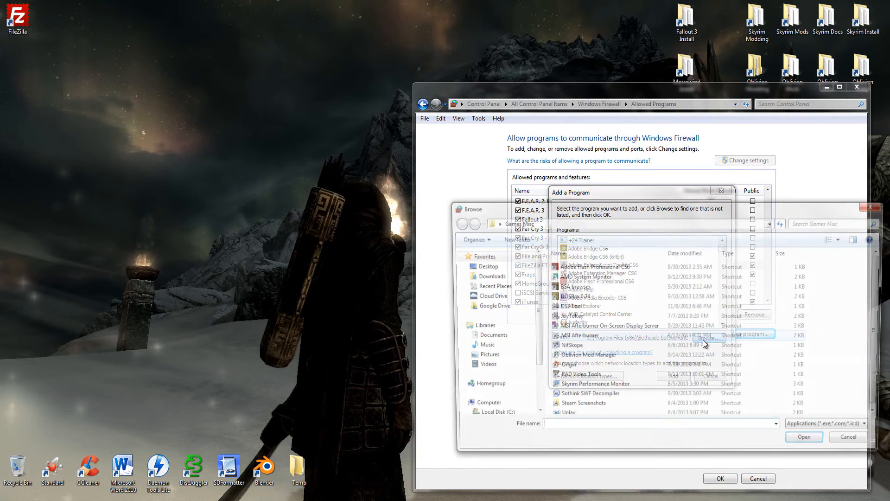
left_click(849, 437)
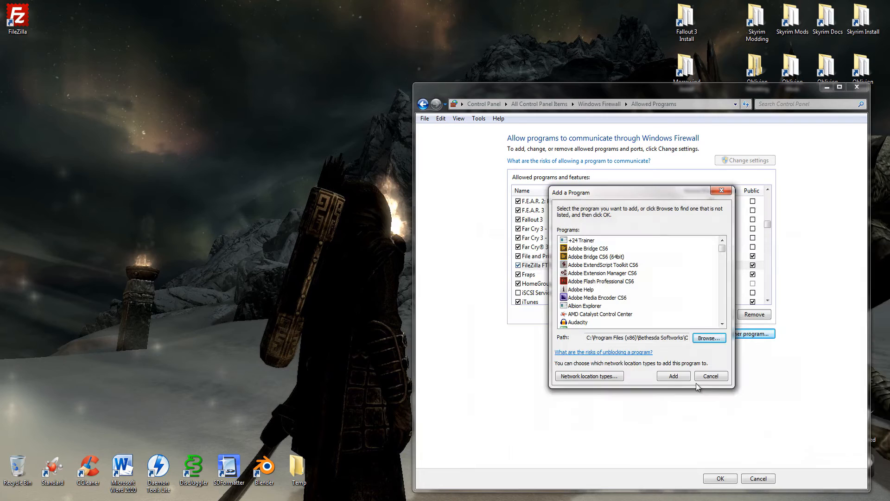
left_click(673, 376)
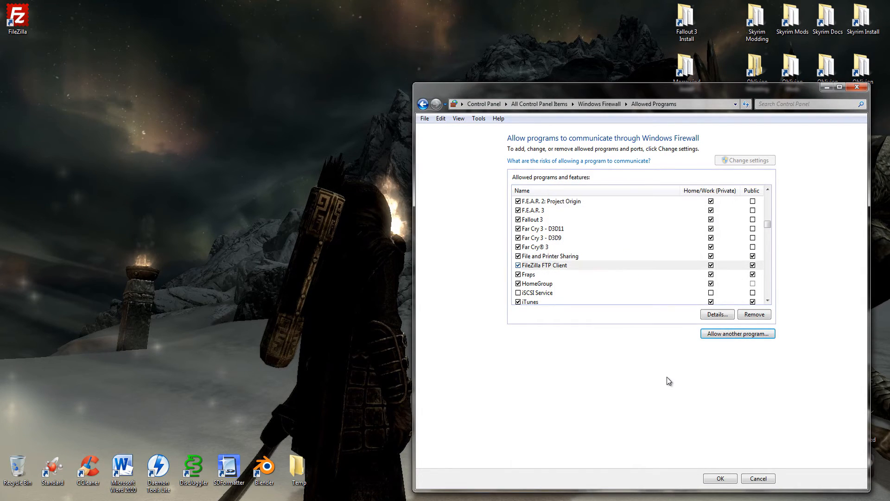
- Confirm the allowed programs list and close Windows Firewall
left_click(713, 480)
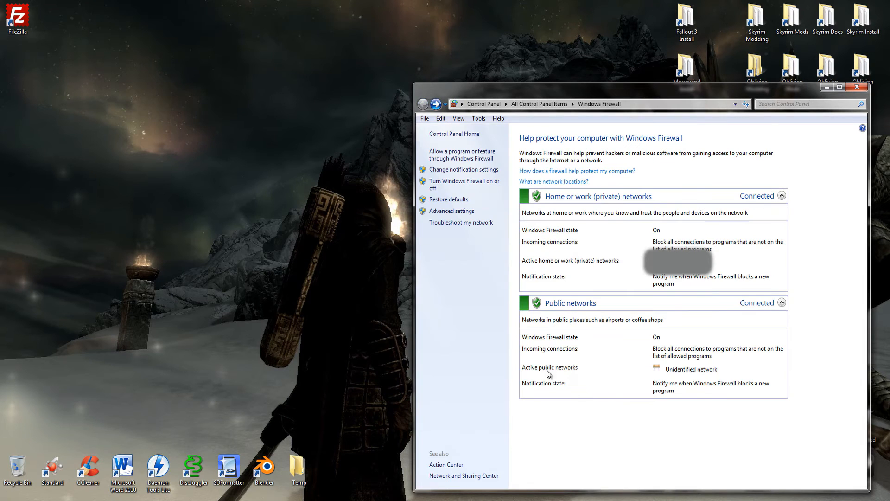
left_click(857, 86)
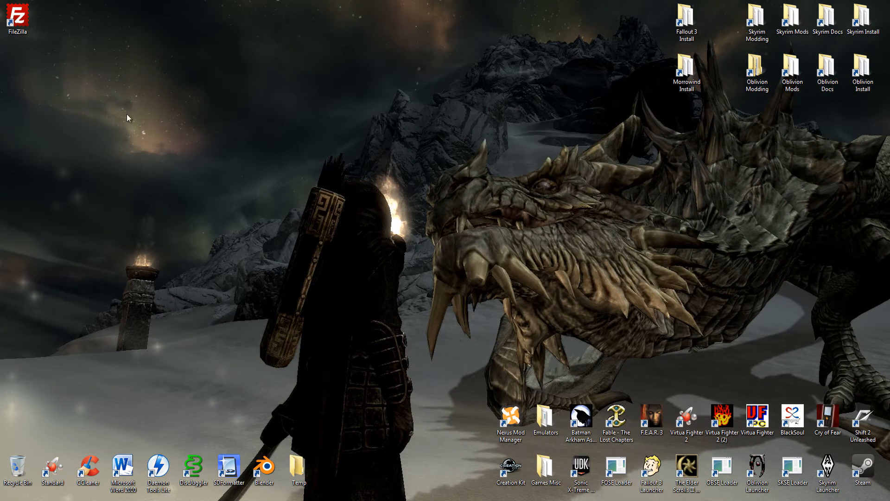
- Launch FileZilla and connect to host 192.168.0.2 on port 21 with the username xbox and the FTP account password
double_click(21, 21)
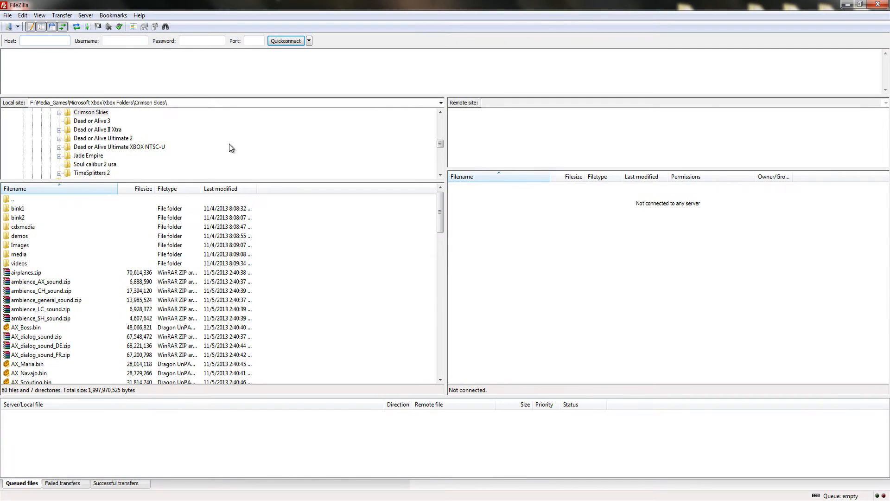
type("192.168.0.2")
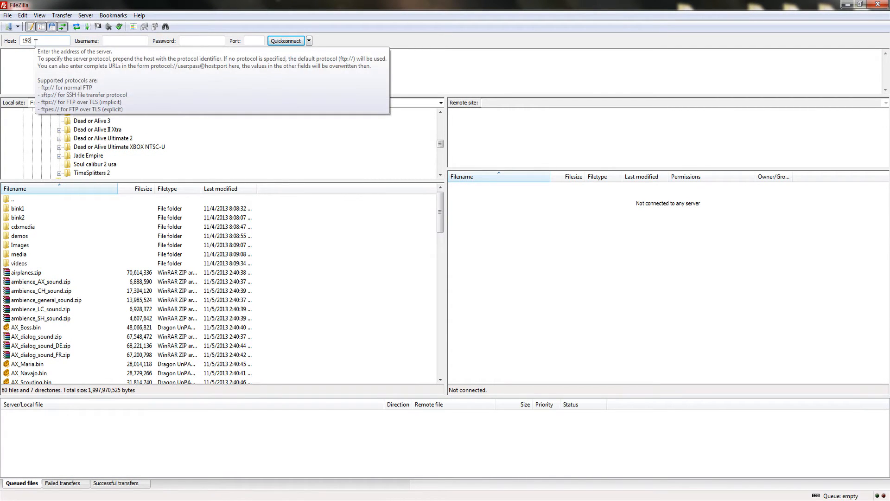
key("Tab")
type("xbox")
key("Tab")
type("xbox")
key("Tab")
type("21")
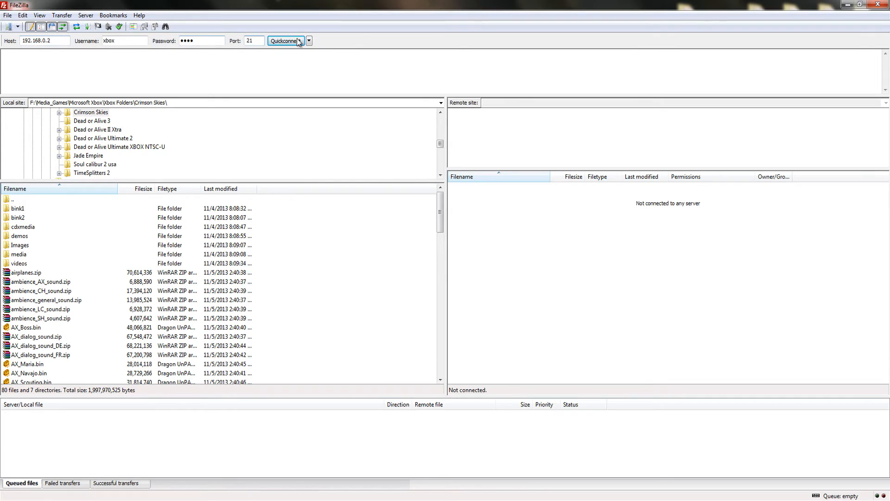
left_click(286, 41)
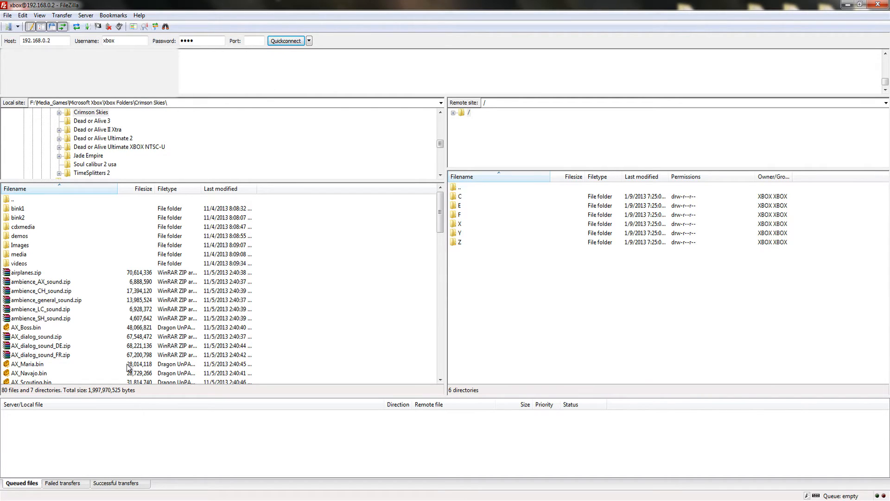
- View the list of failed transfers and return to the queued files
left_click(62, 483)
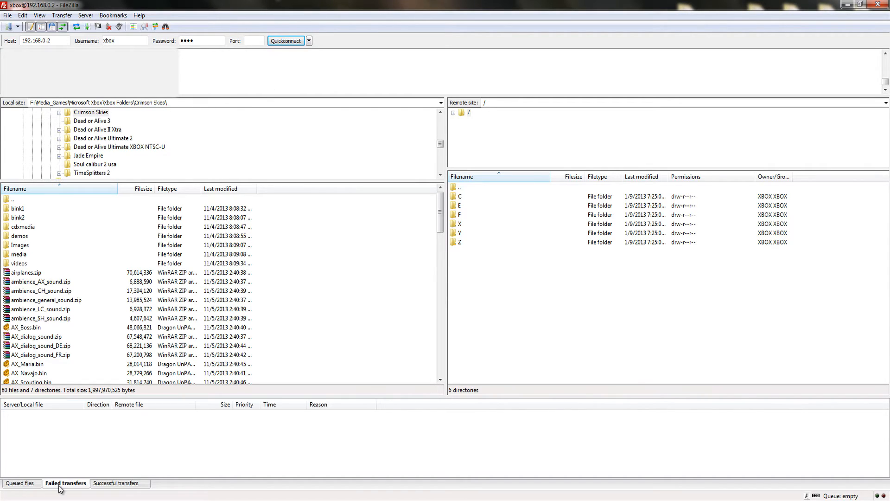
left_click(22, 483)
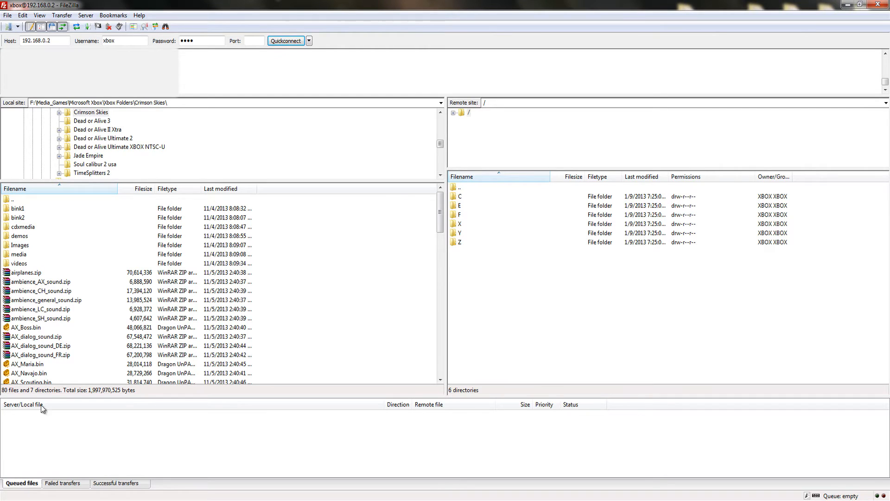
- Open the transfer settings, keep the maximum simultaneous transfers at 1 and confirm the settings
left_click(21, 16)
left_click(31, 56)
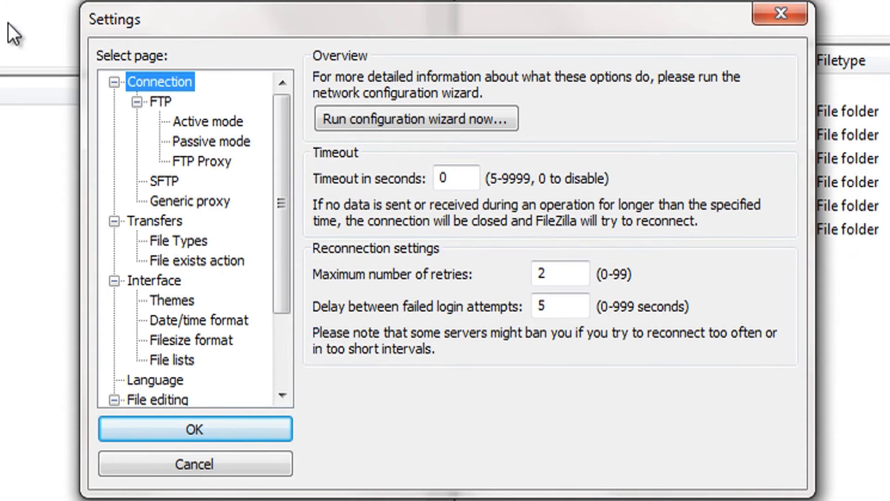
left_click(151, 218)
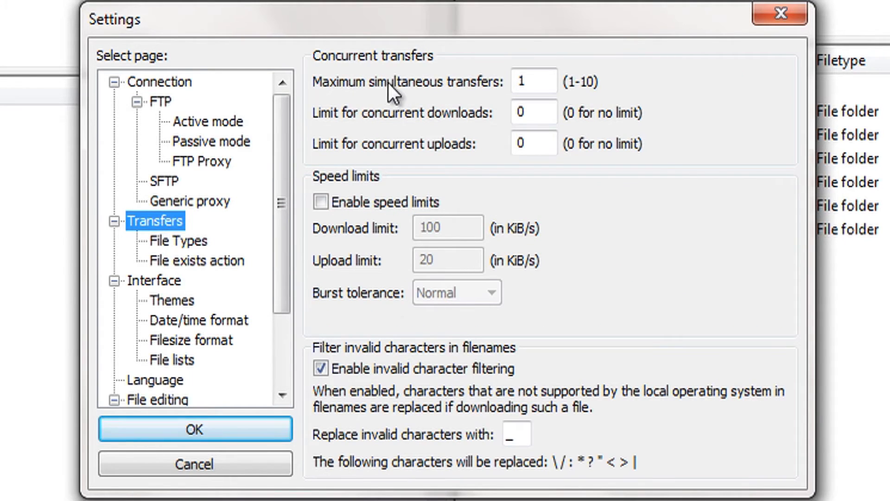
left_click(540, 76)
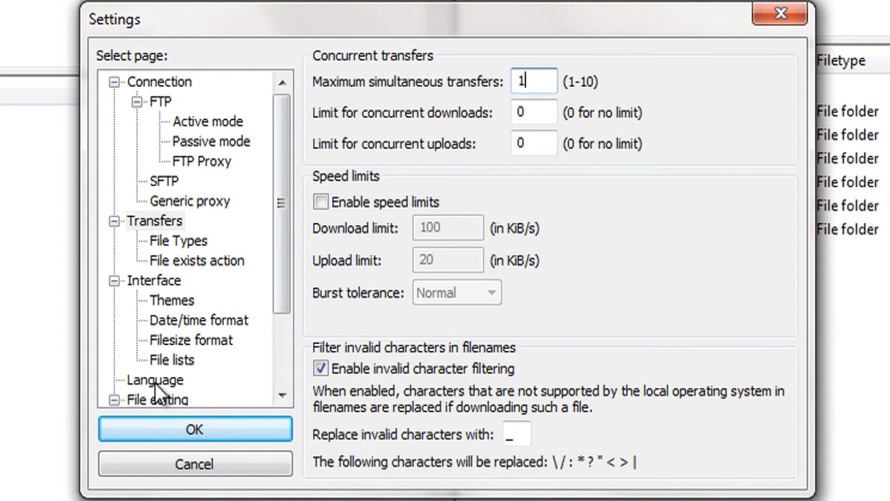
left_click(163, 431)
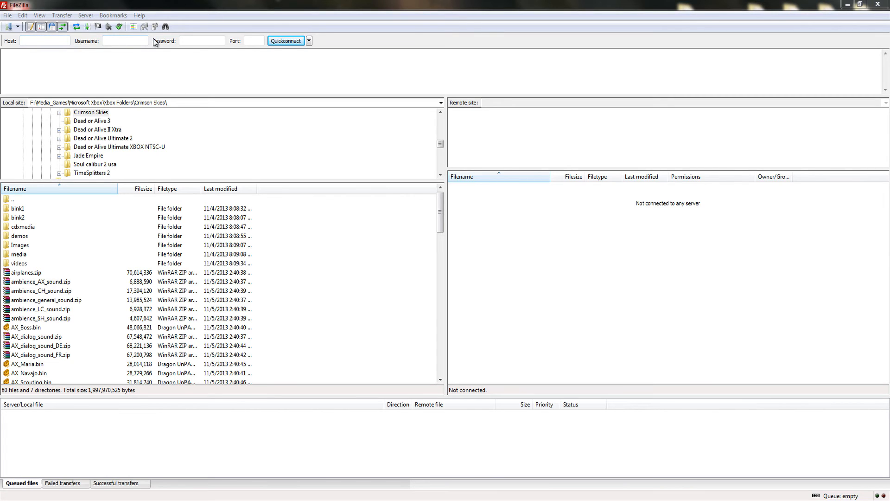
- Create a new site entry named Xbox02 in the Site Manager
left_click(8, 16)
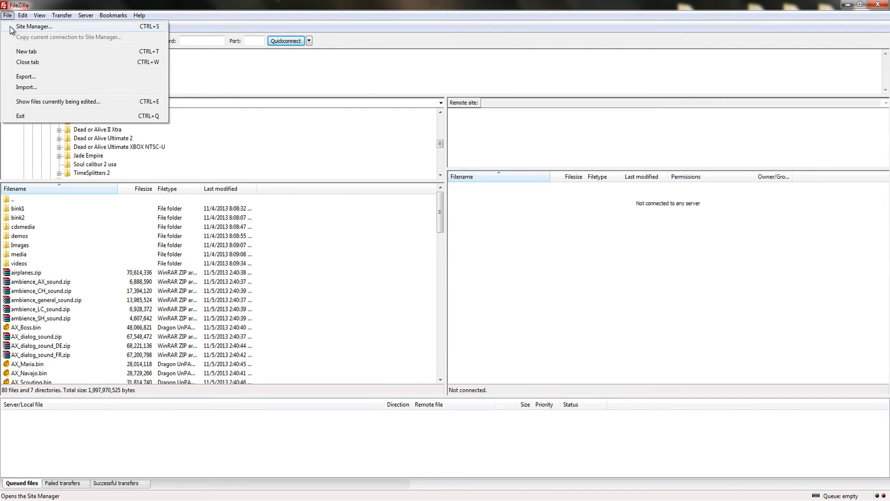
left_click(12, 28)
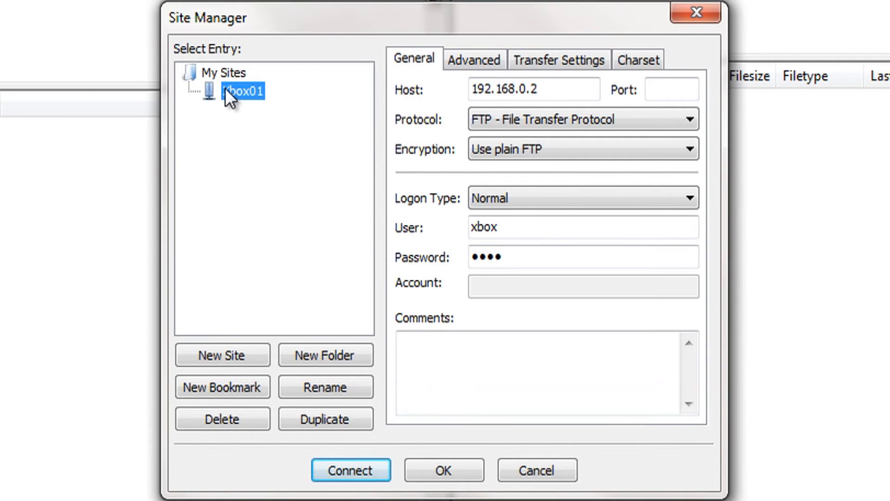
left_click(218, 355)
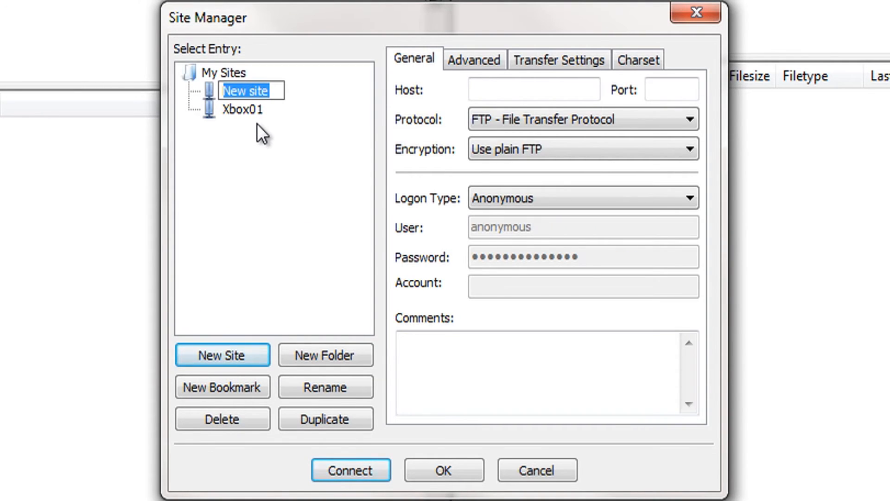
type("Xbox02")
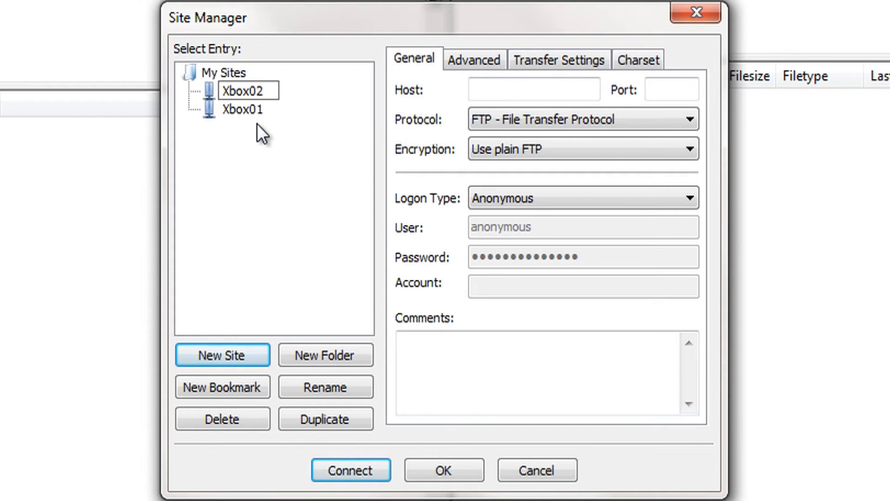
key("Return")
- Set the Xbox02 site's host to 192.168.0.2 and port to 21, keeping the protocol at FTP - File Transfer Protocol
left_click(496, 94)
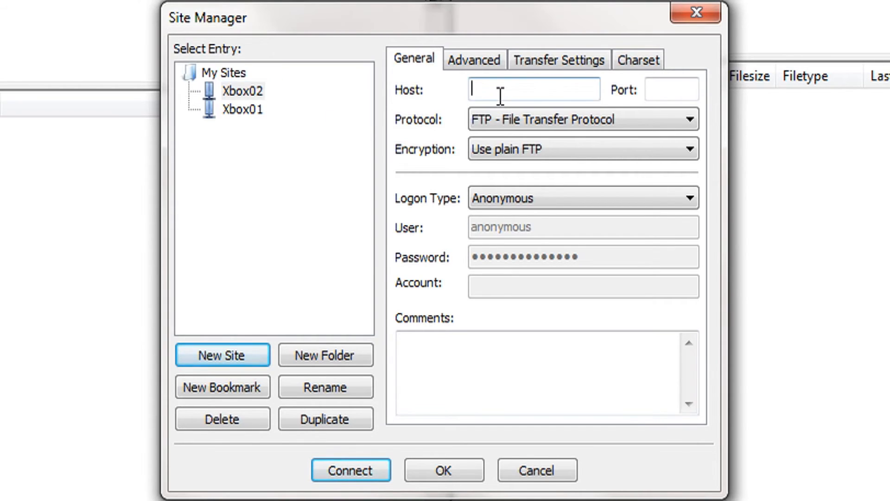
type("192")
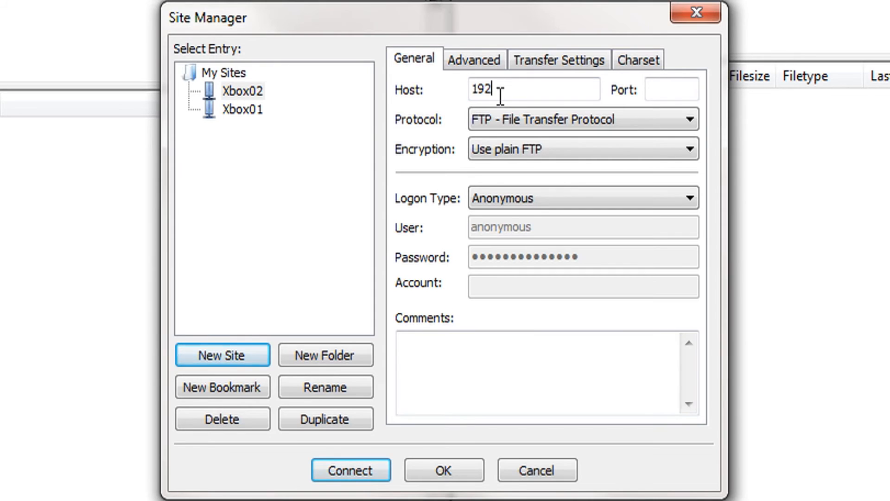
type(".168.02")
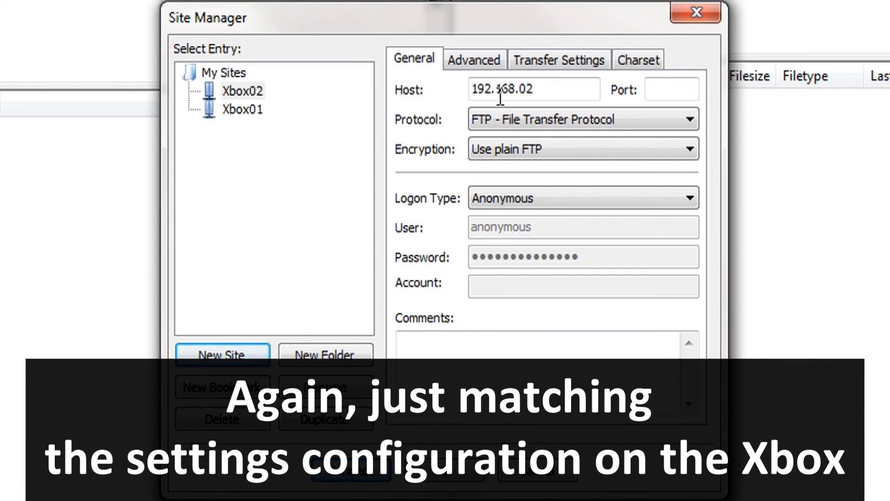
key("BackSpace")
type(".2")
key("Tab")
type("21")
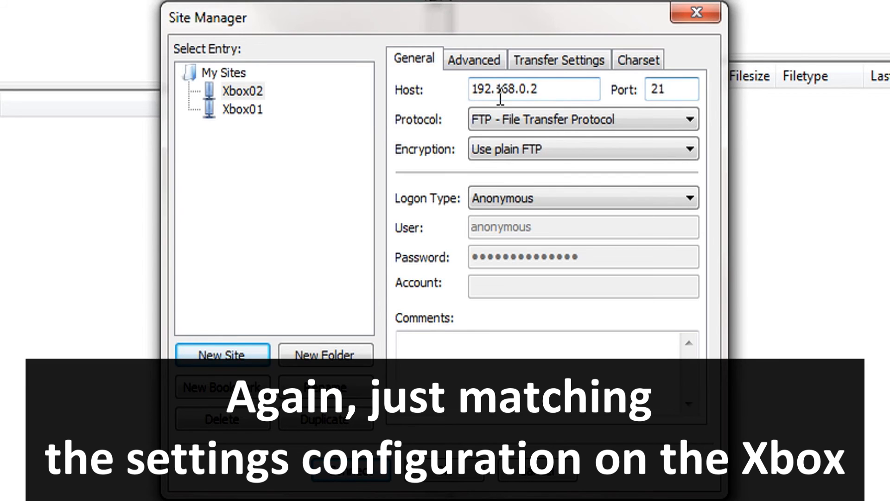
left_click(598, 121)
left_click(598, 121)
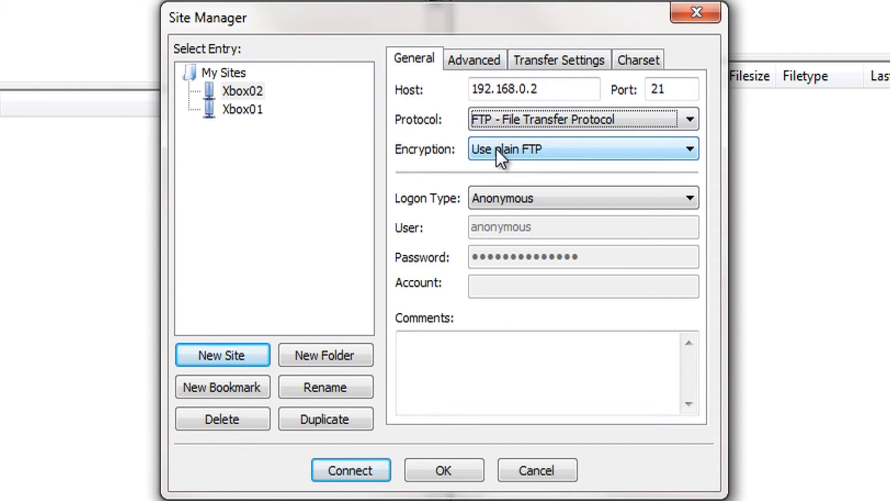
- Set the site's logon type to Normal with the user xbox and enter the FTP account password
left_click(493, 199)
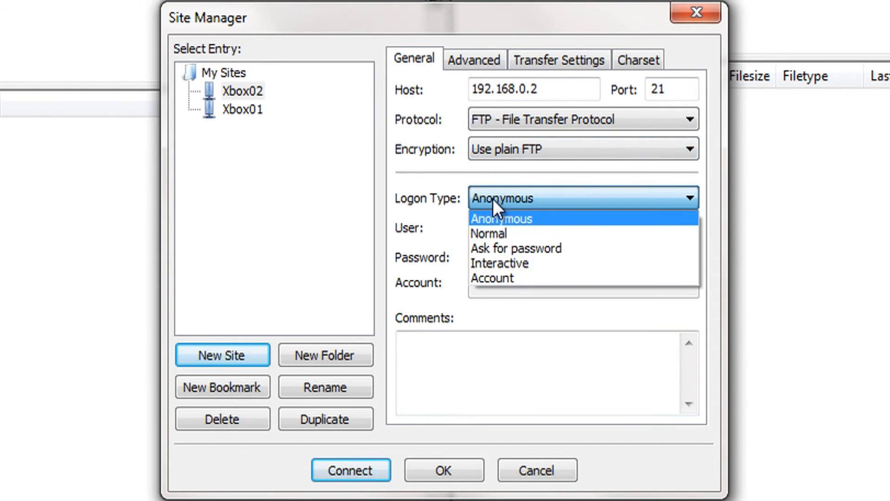
left_click(497, 234)
left_click(546, 230)
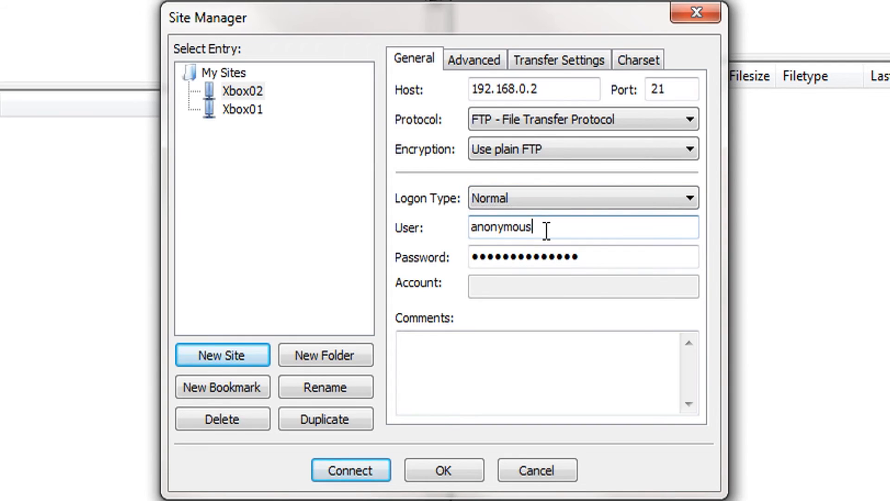
double_click(546, 231)
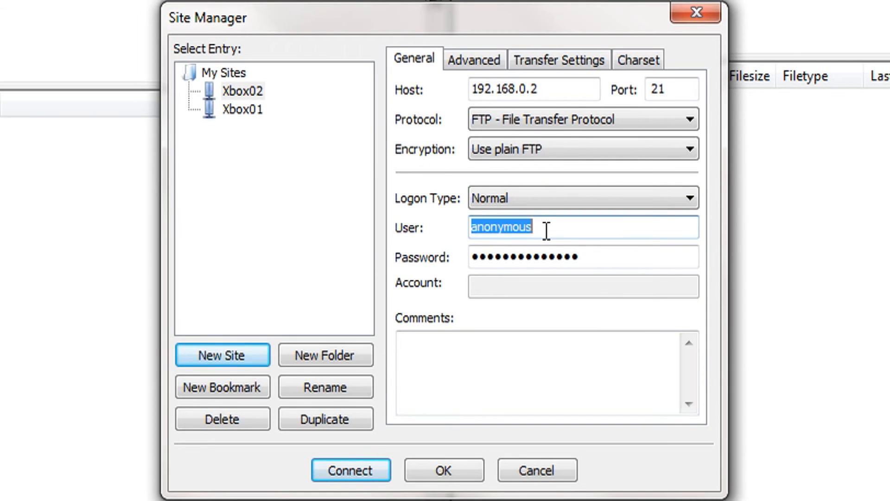
type("xbox")
key("Tab")
type("xbox")
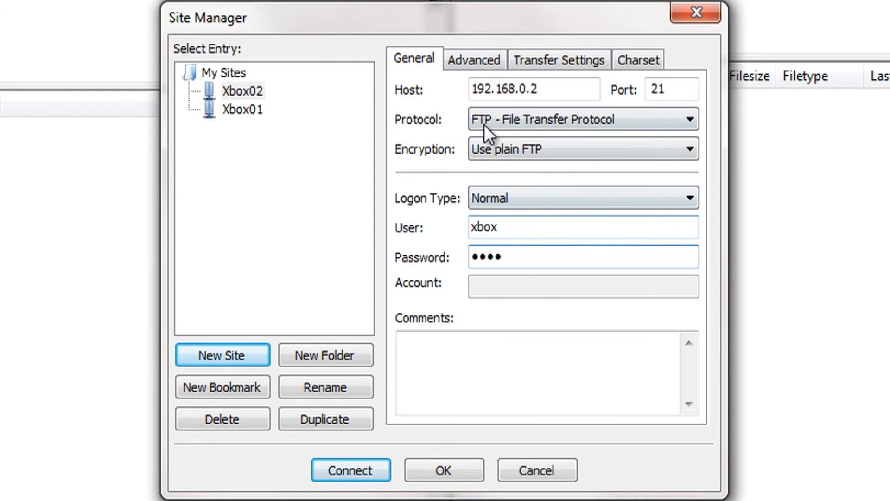
- Save the Xbox02 site with the Default transfer mode and check the list of saved sites
left_click(474, 60)
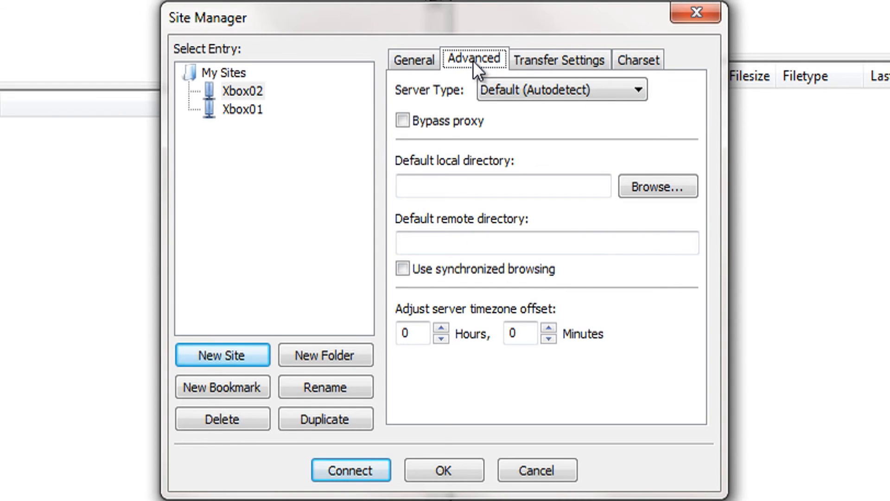
left_click(537, 74)
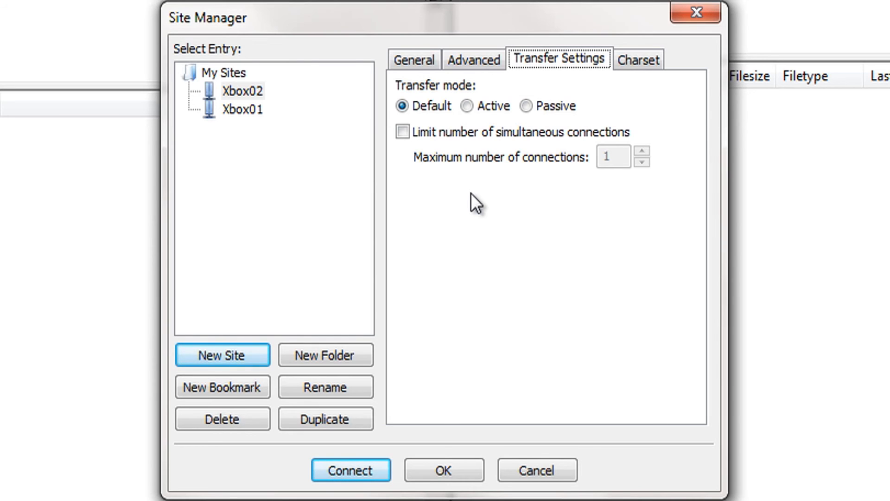
left_click(467, 107)
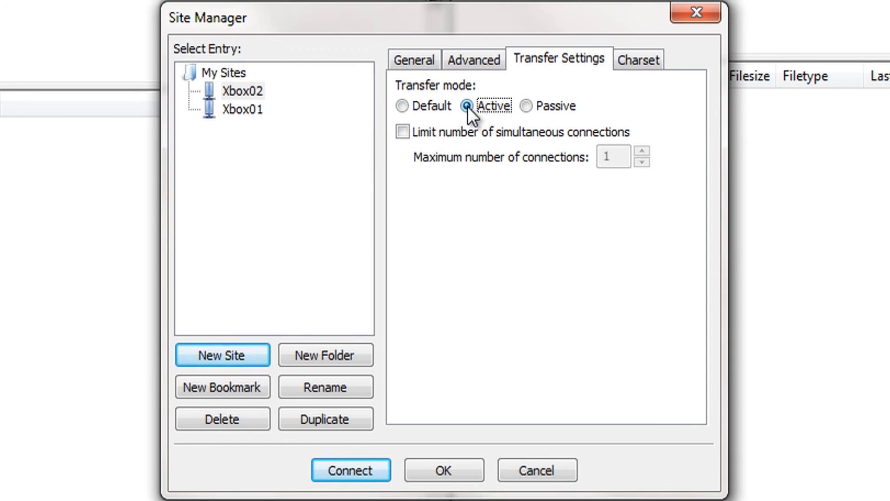
left_click(419, 108)
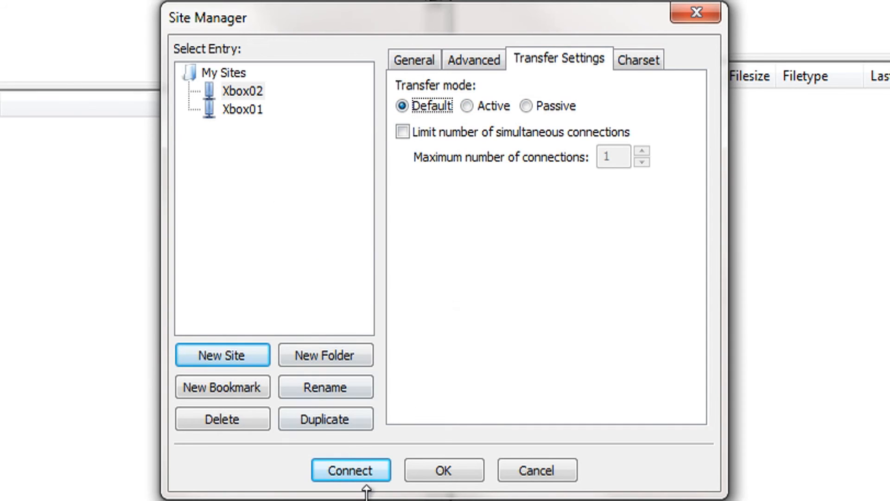
left_click(434, 470)
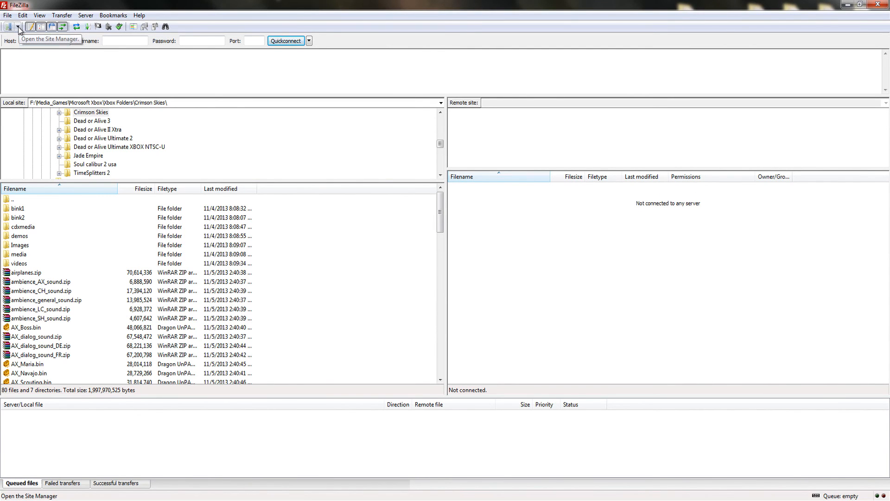
left_click(18, 26)
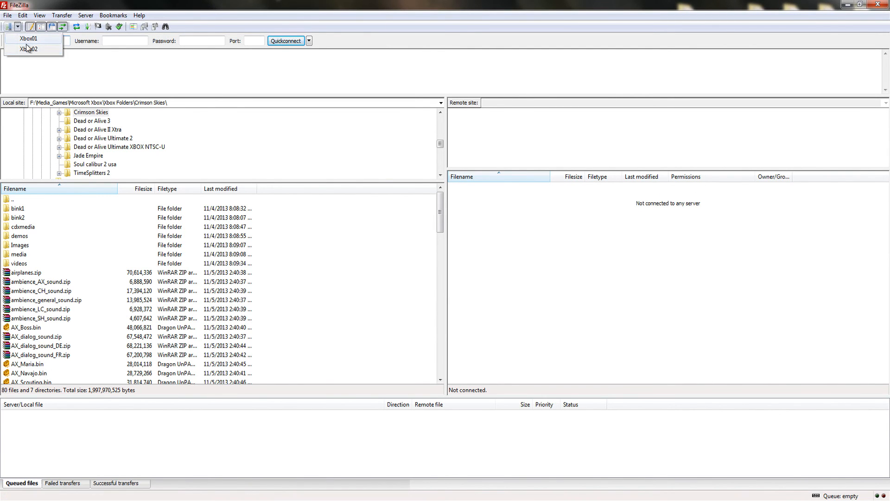
left_click(18, 27)
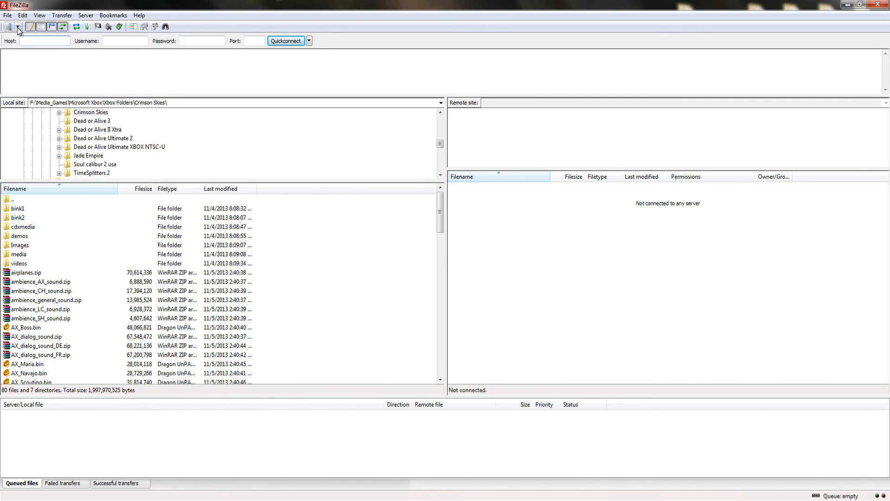
- Open the FTP connection settings, keep the transfer mode at Active and confirm the settings
left_click(22, 16)
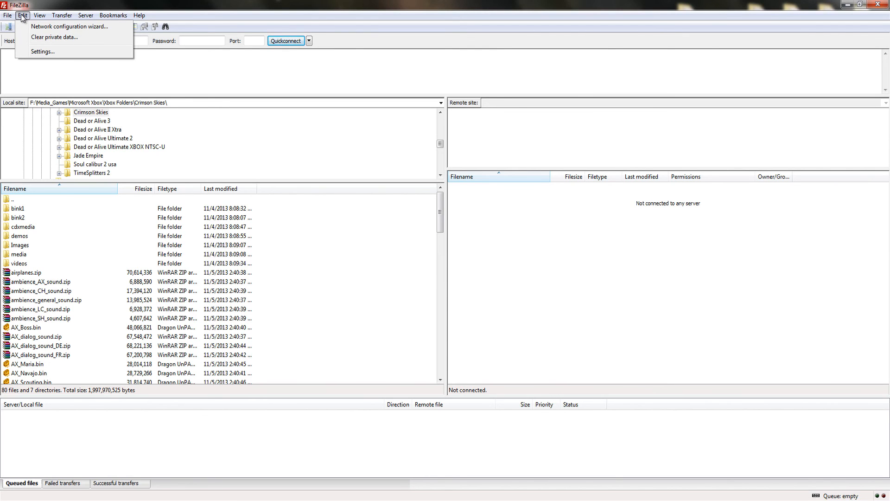
left_click(39, 52)
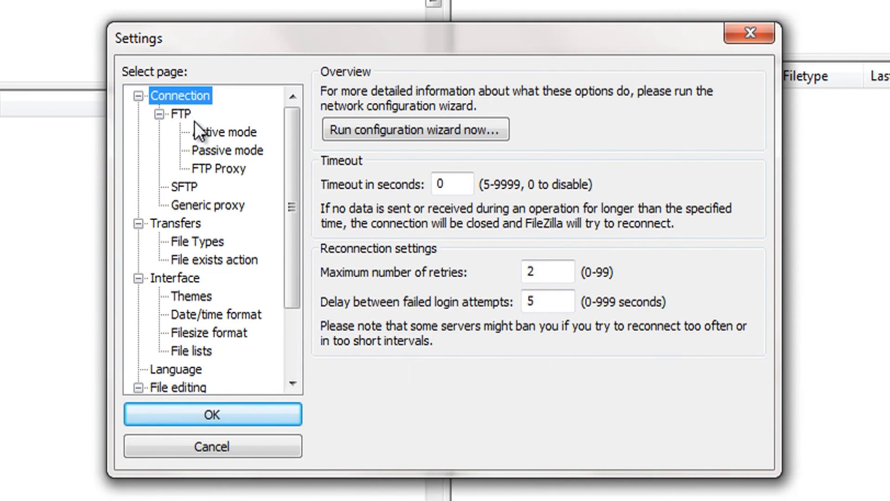
left_click(181, 113)
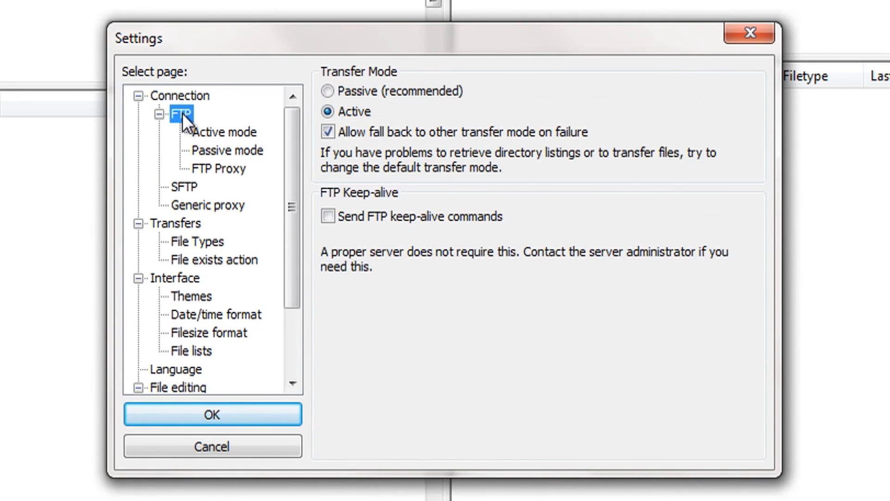
left_click(337, 93)
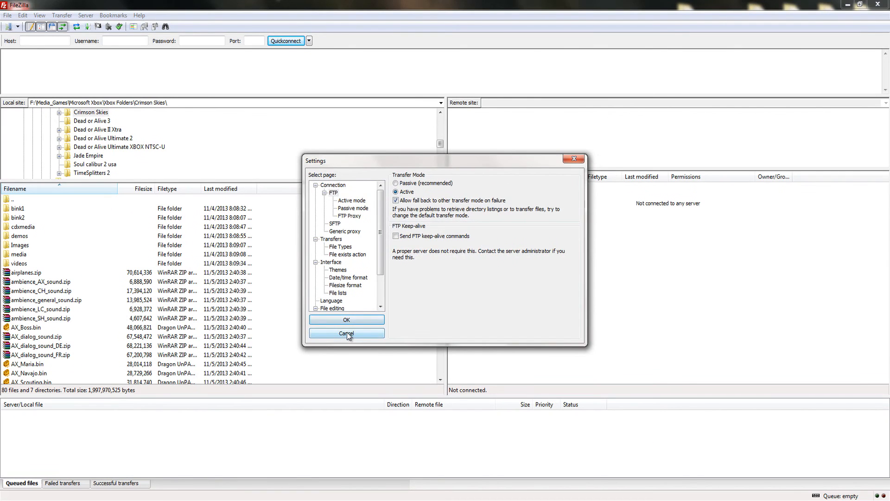
left_click(213, 414)
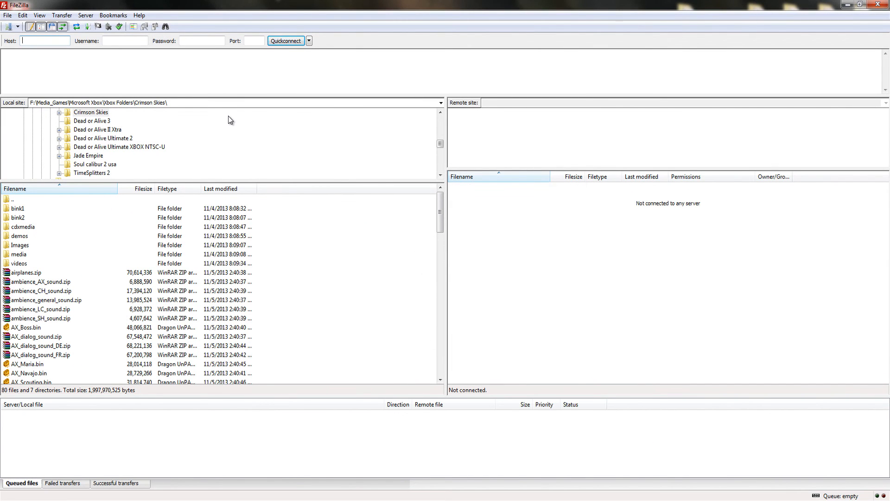